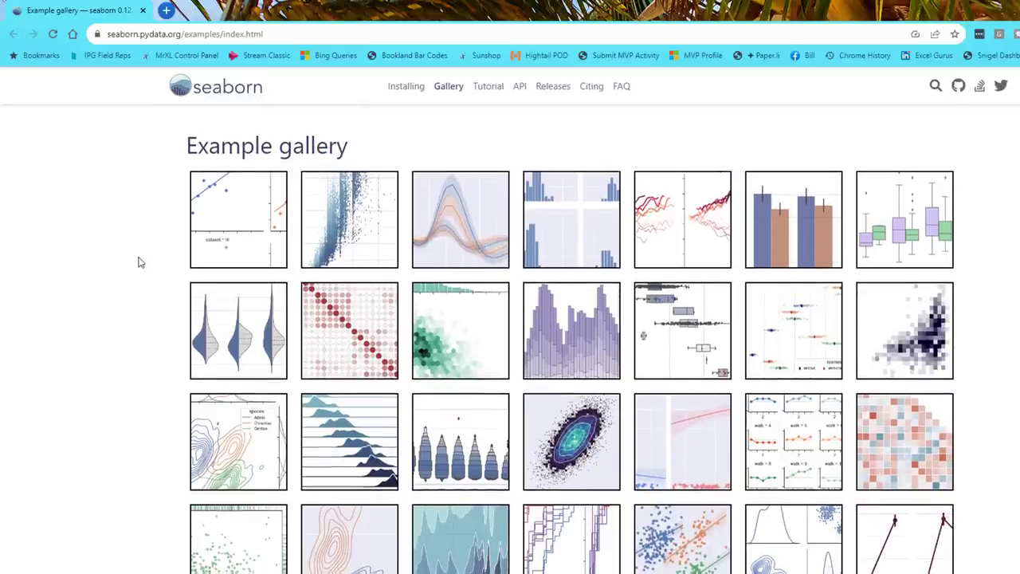
# Step: Scroll down and back up through the seaborn example gallery of charts
pyautogui.scroll(-5, 138, 262)
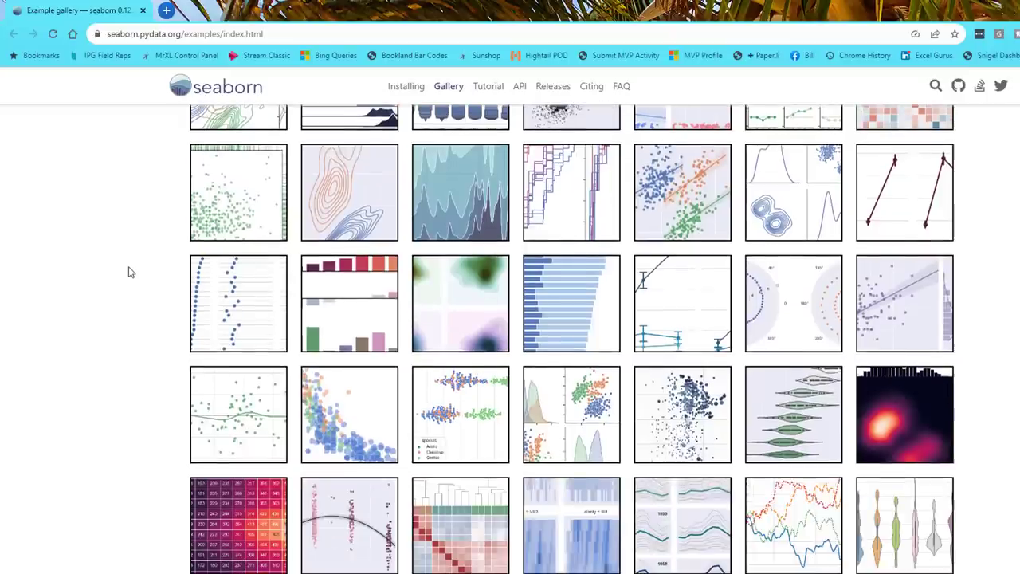
pyautogui.scroll(3, 130, 272)
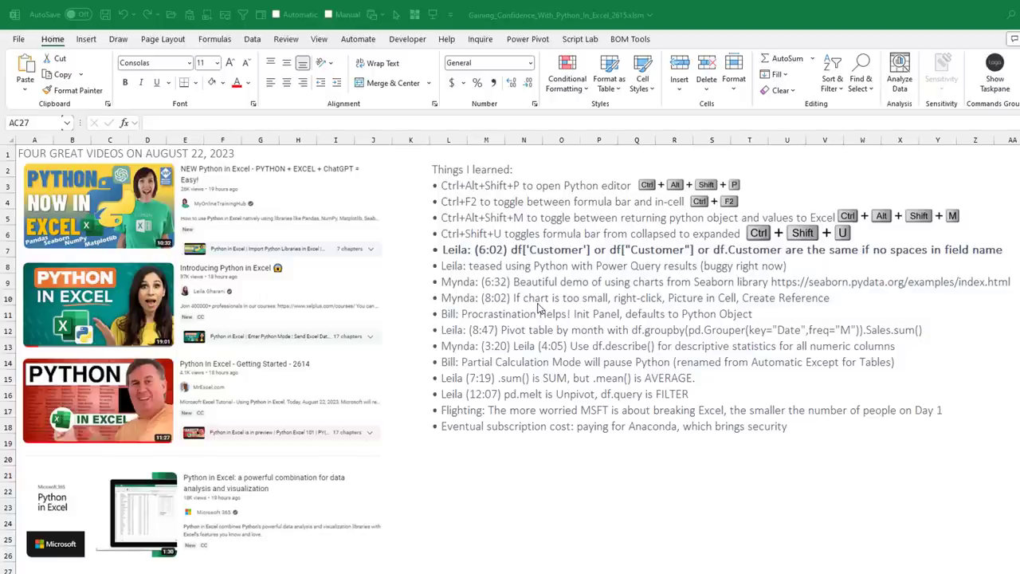
# Step: In ActualCustomerData.xlsx, move the 3-D scatter picture down and to the right
pyautogui.hotkey('alt', 'Tab')
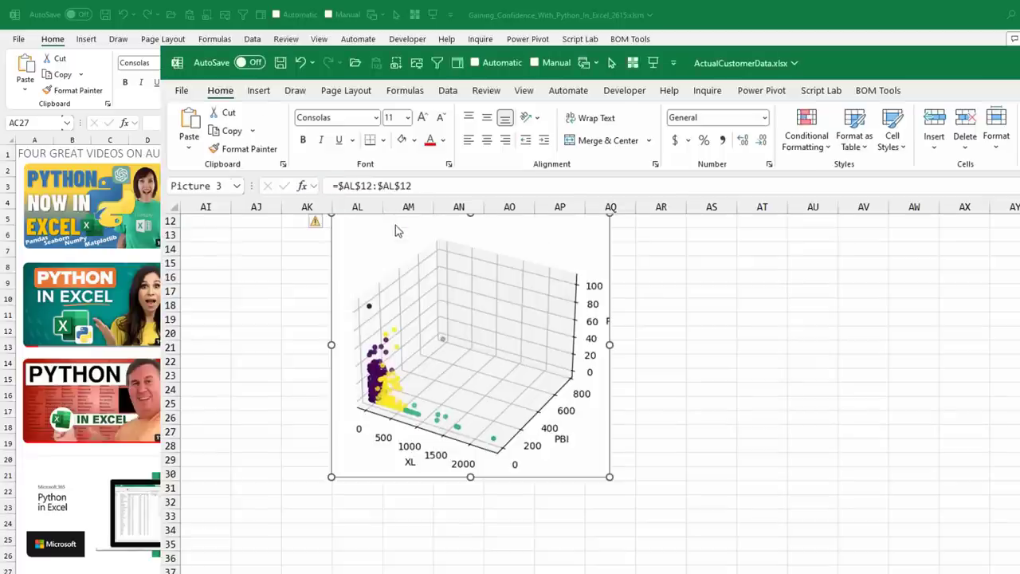
pyautogui.moveTo(397, 230); pyautogui.dragTo(458, 289)
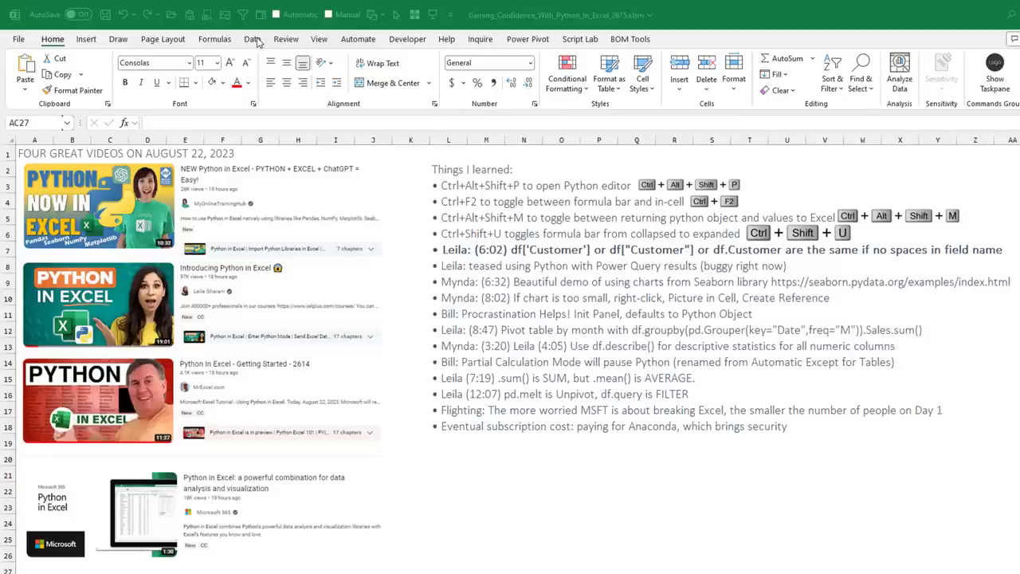
# Step: Review the Python Initialization import statements under Formulas, then close that pane
pyautogui.click(215, 40)
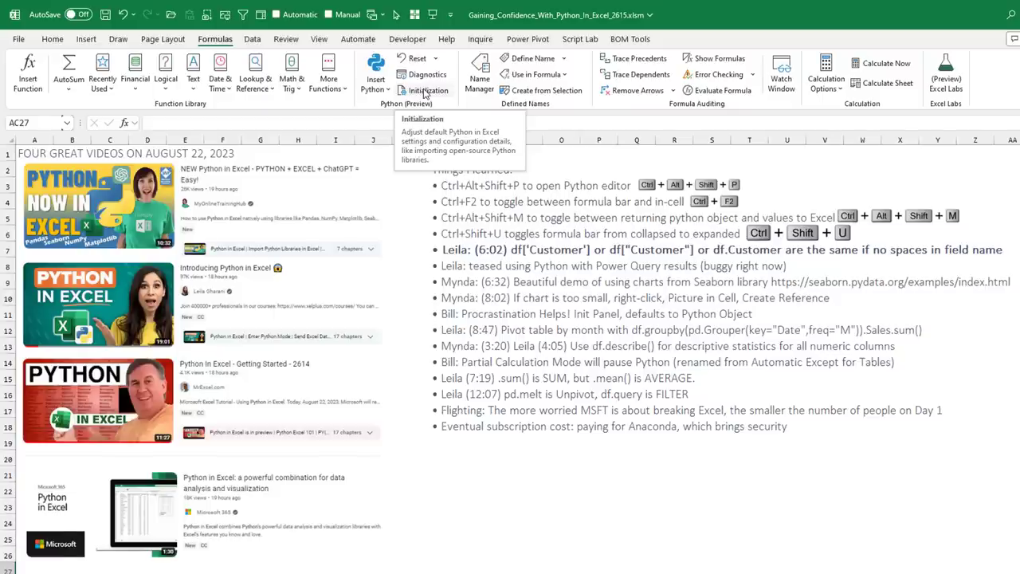
pyautogui.click(425, 94)
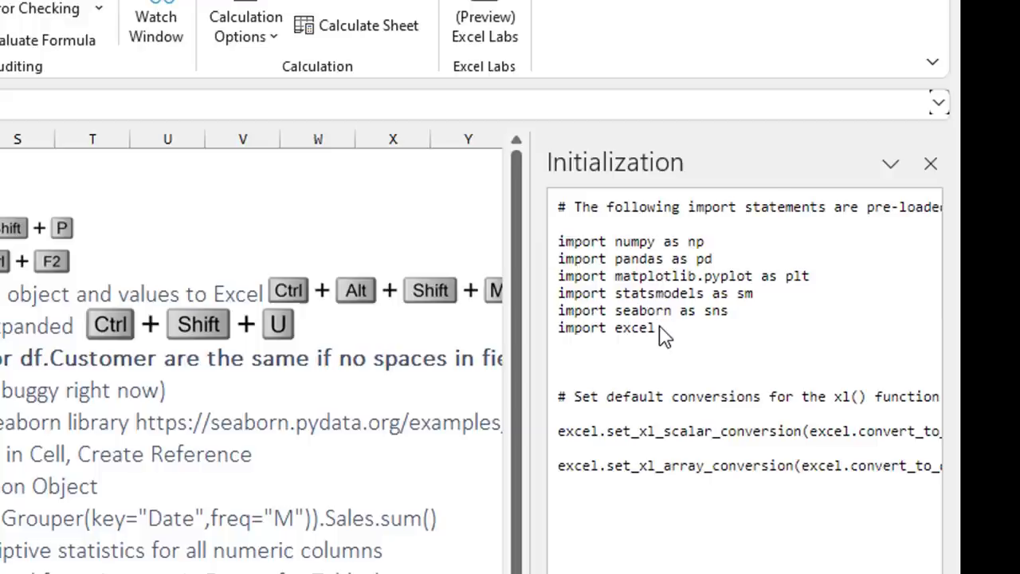
pyautogui.click(931, 165)
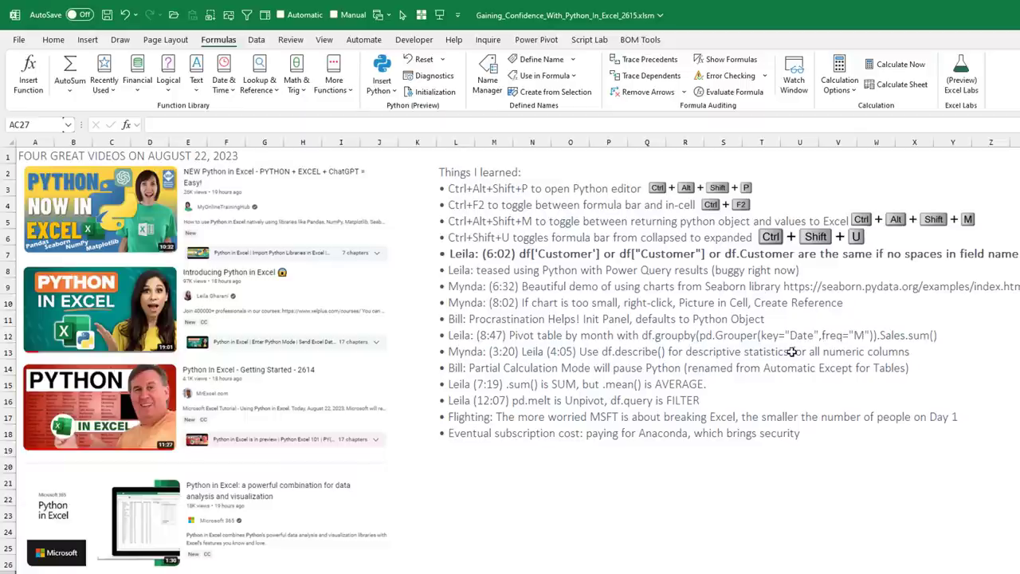
pyautogui.click(843, 96)
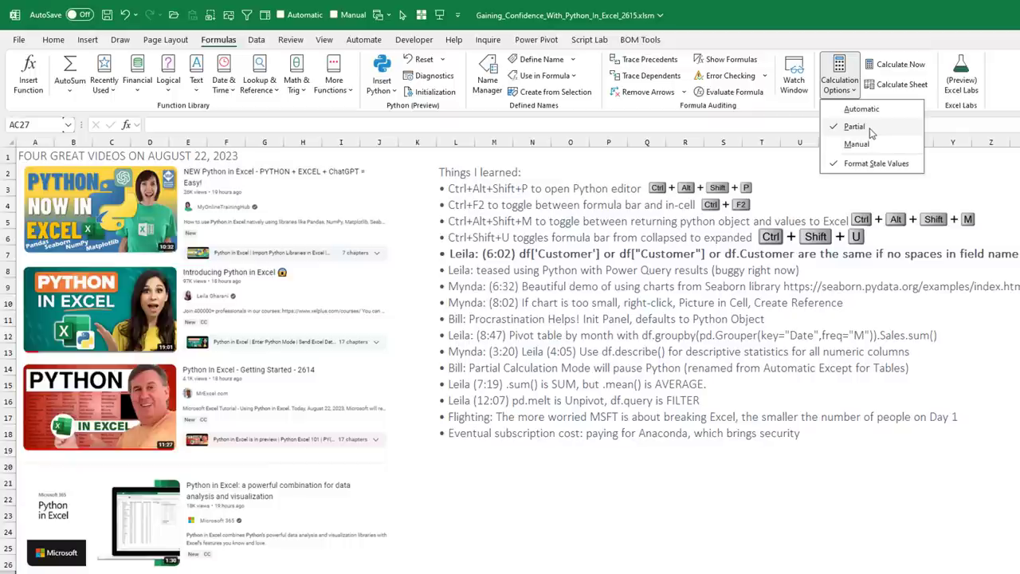
pyautogui.click(847, 25)
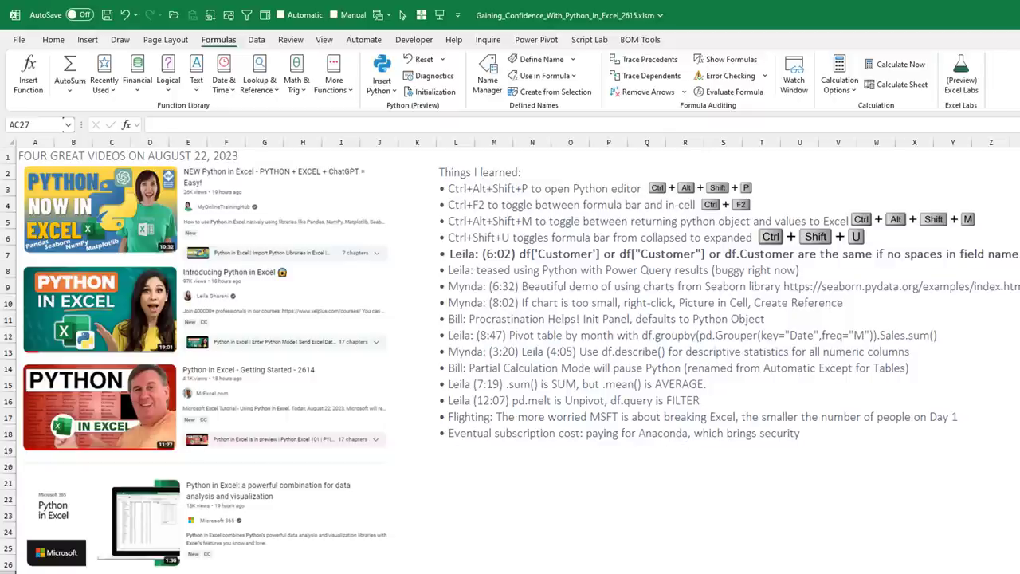
# Step: Browse the Python libraries sheet, checking the seaborn and scikit-learn entries
pyautogui.hotkey('ctrl', 'pagedown')
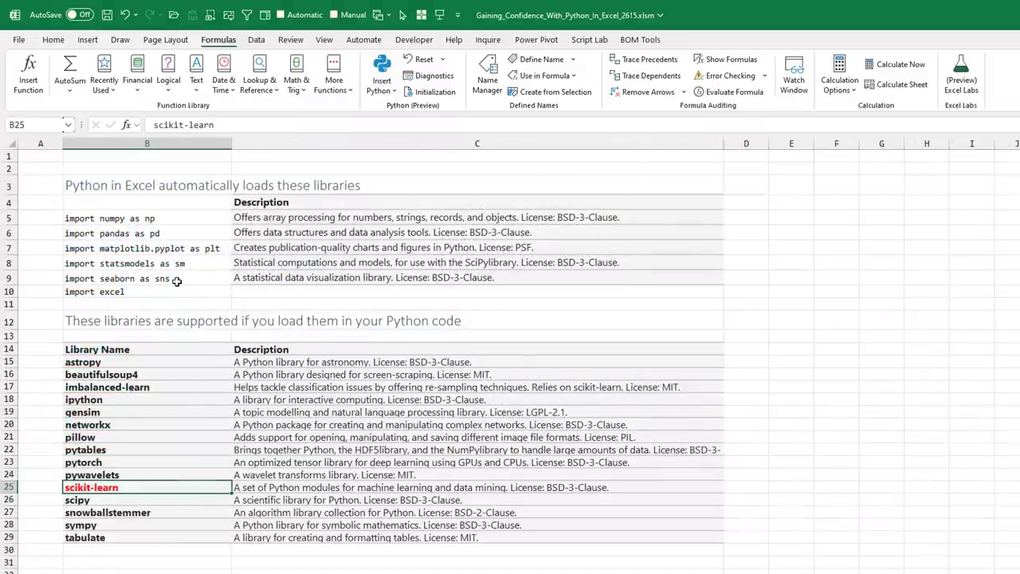
pyautogui.click(112, 278)
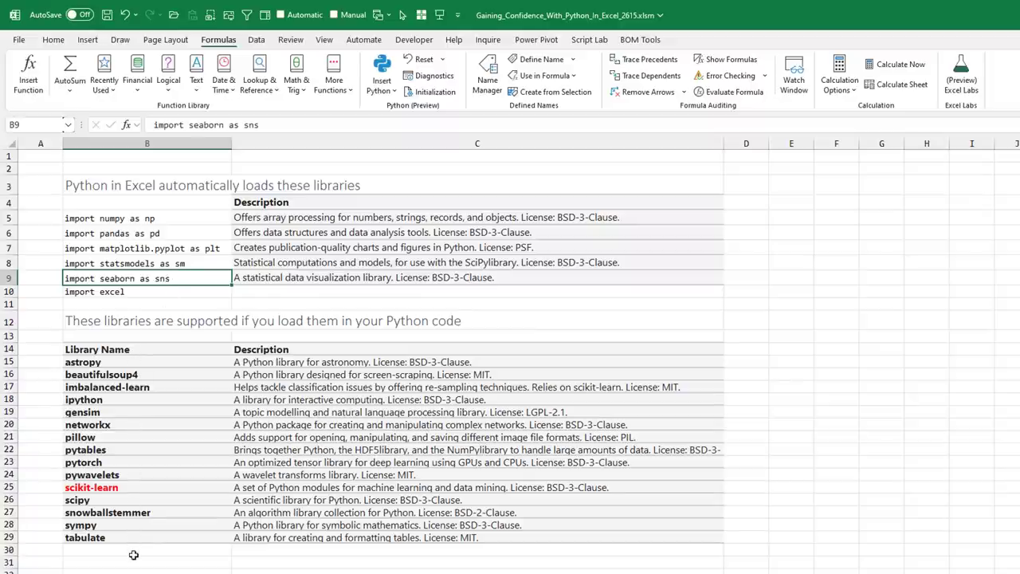
pyautogui.click(124, 488)
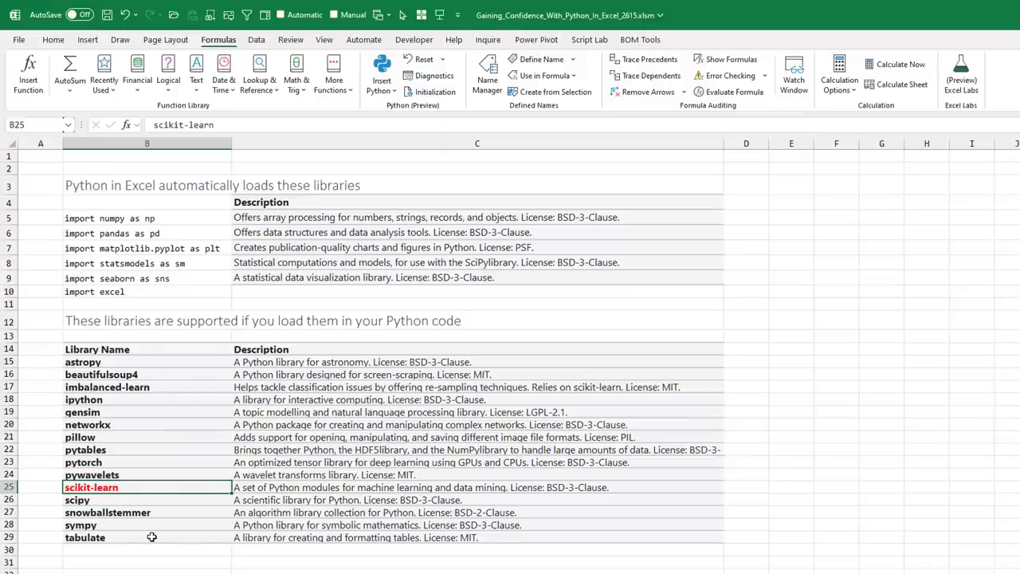
pyautogui.hotkey('ctrl', 'pagedown')
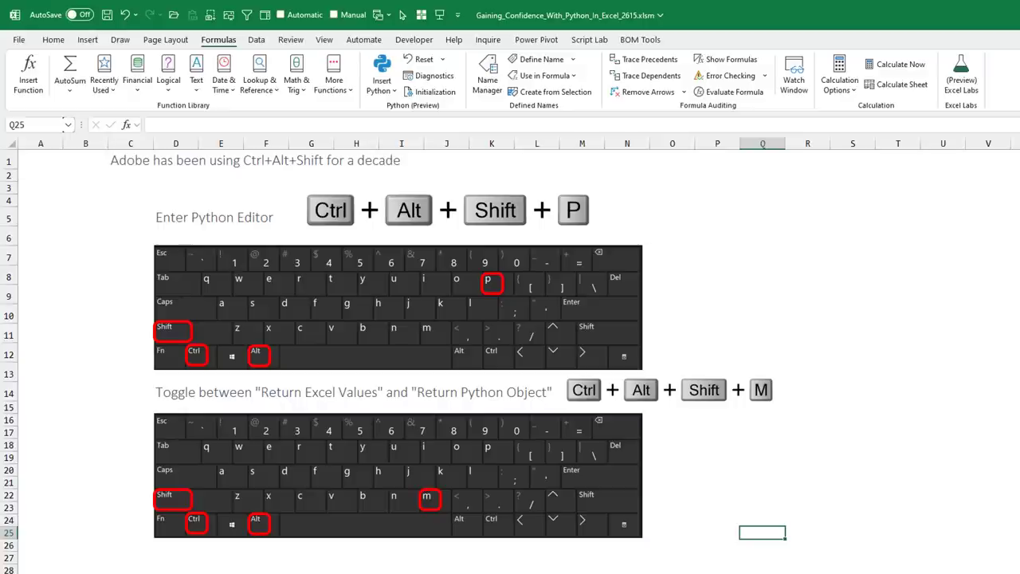
# Step: Go to the sheet with the five-cluster KMeans chart and x, y, CustID data
pyautogui.hotkey('ctrl', 'pagedown')
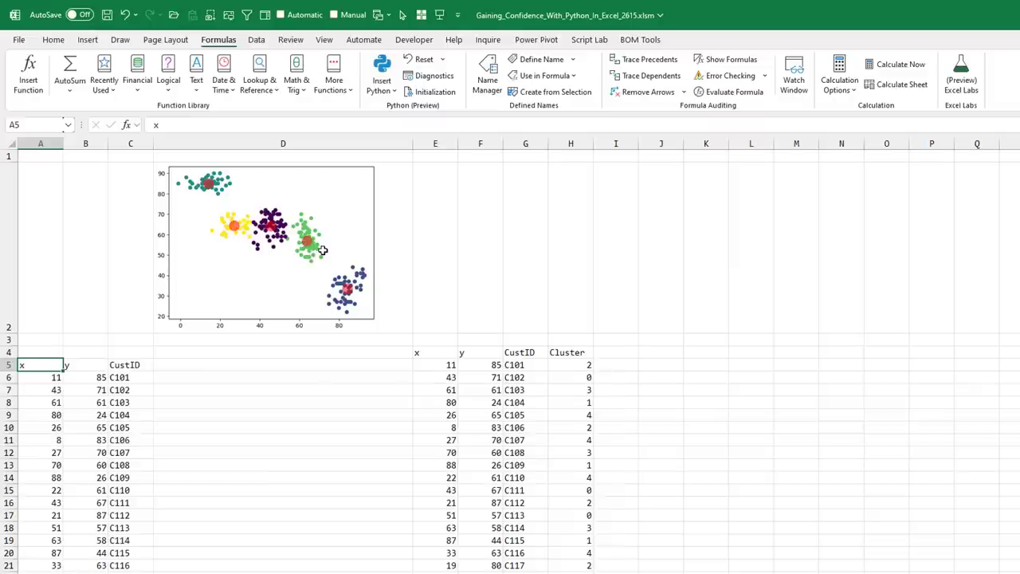
# Step: Read the KMeans Python code in D2 in the expanded formula bar
pyautogui.click(400, 228)
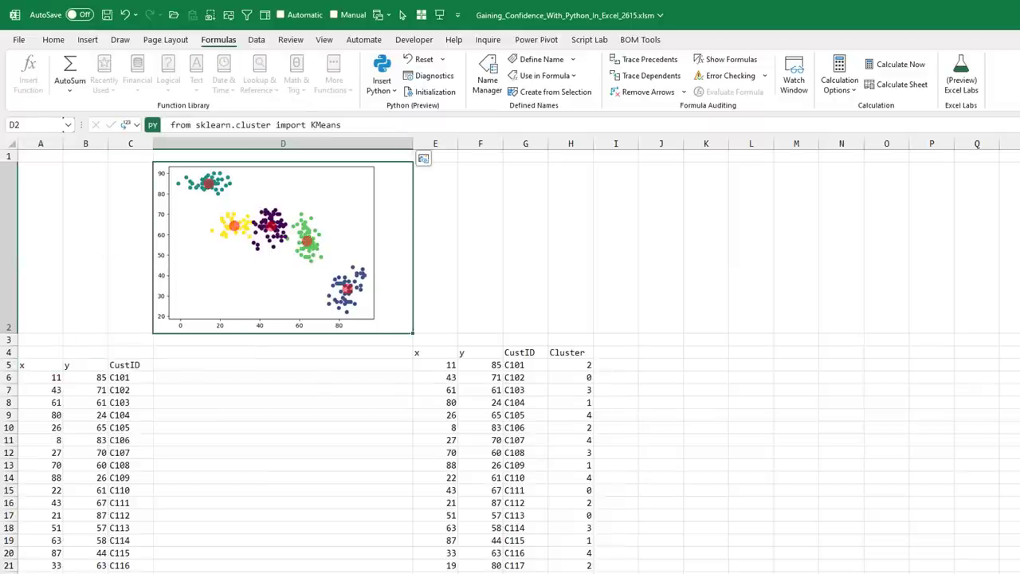
pyautogui.hotkey('ctrl', 'shift', 'u')
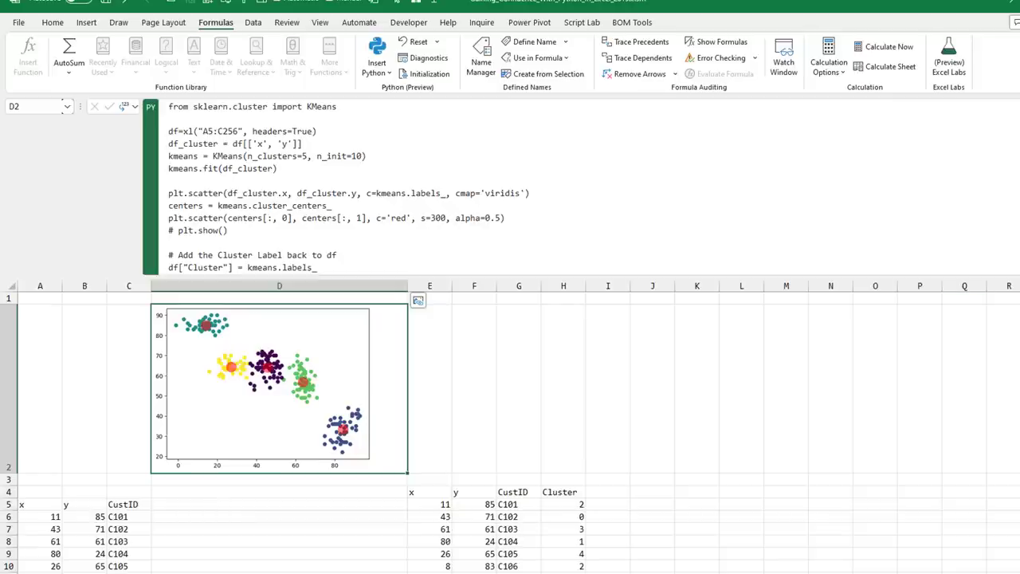
pyautogui.hotkey('ctrl', 'shift', 'u')
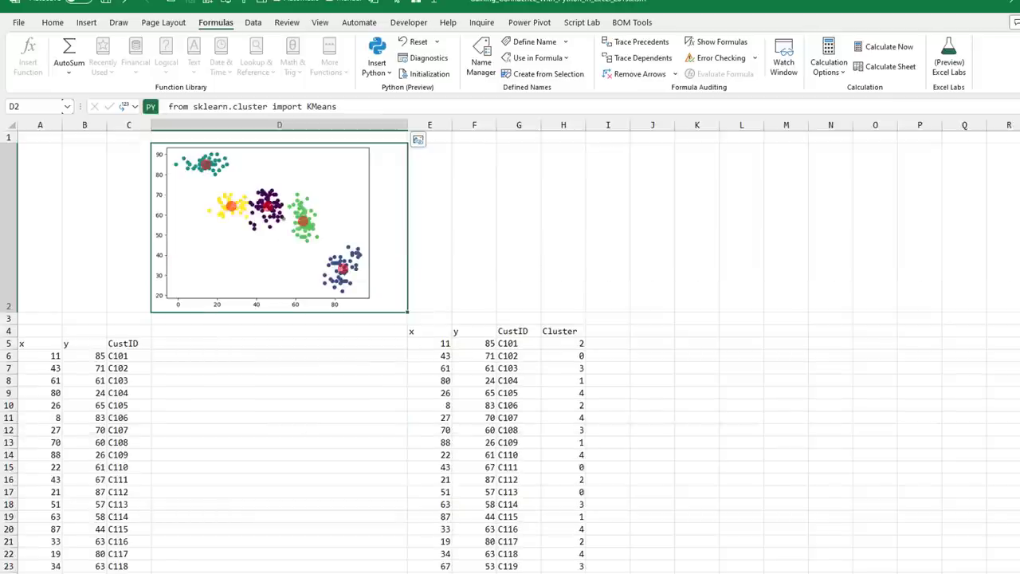
# Step: Expand E4's df formula and bring up its Python output type choices
pyautogui.click(436, 331)
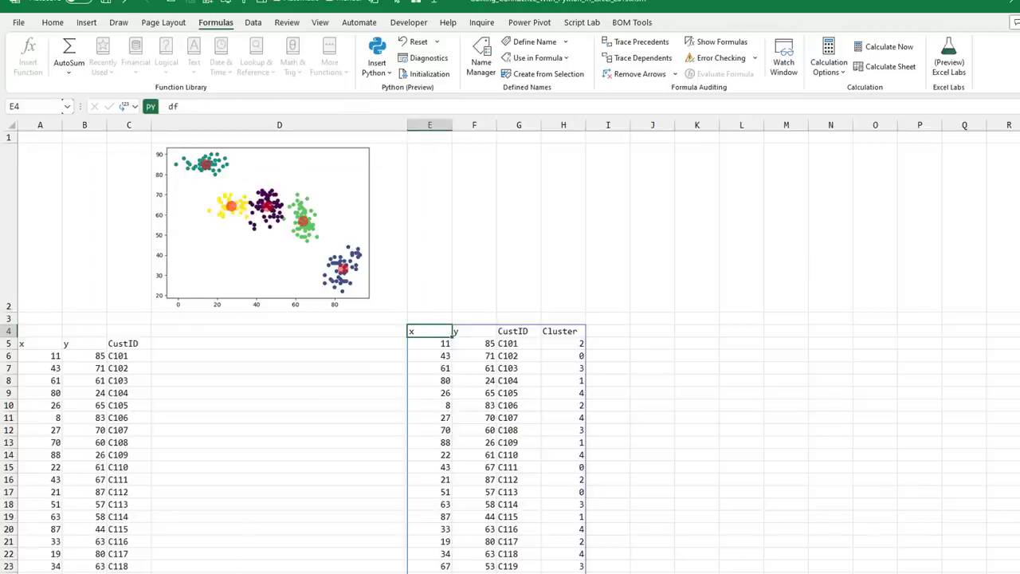
pyautogui.hotkey('ctrl', 'shift', 'u')
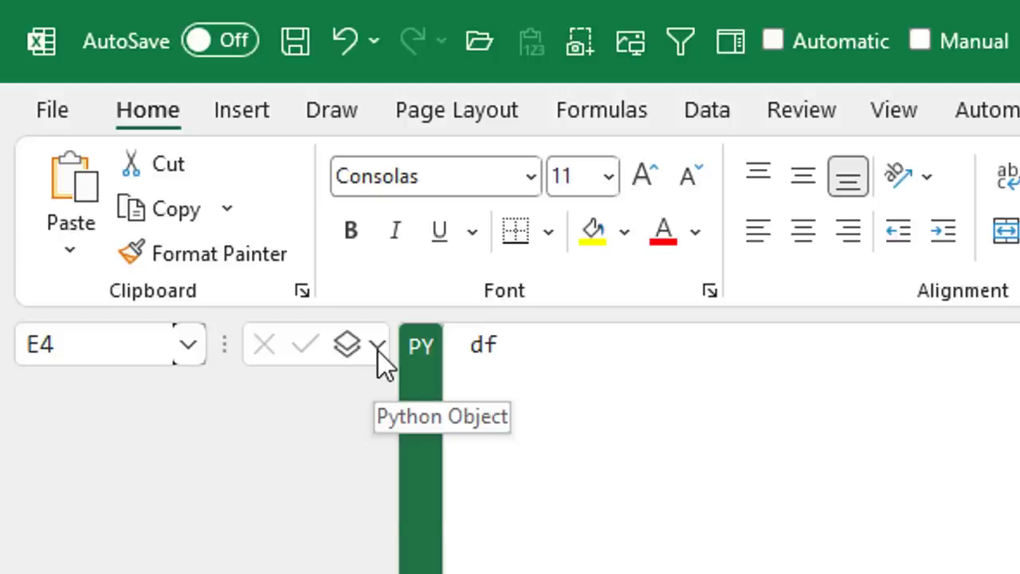
pyautogui.click(135, 108)
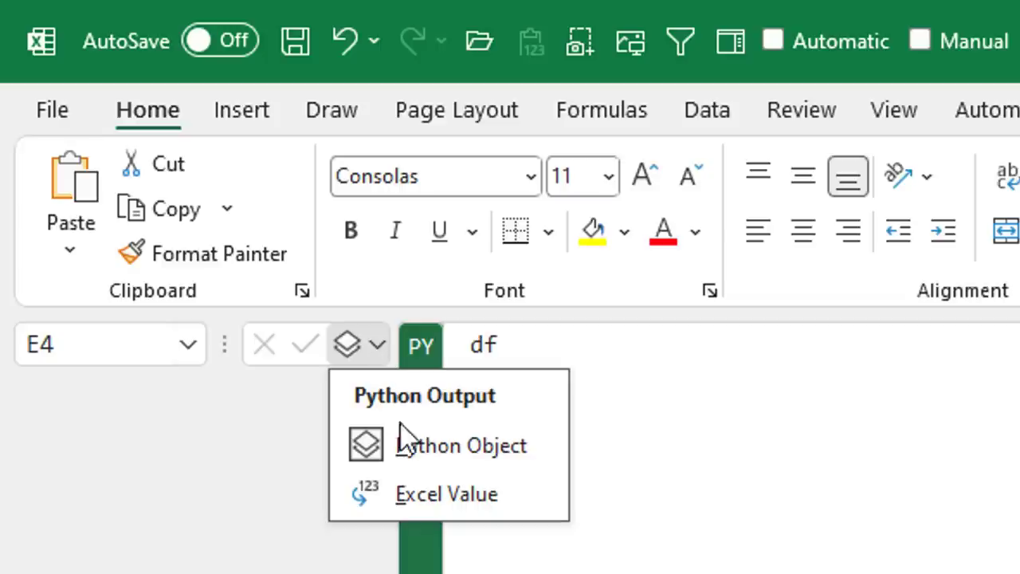
# Step: Set E4 to return Excel Value output and collapse the formula bar
pyautogui.click(417, 493)
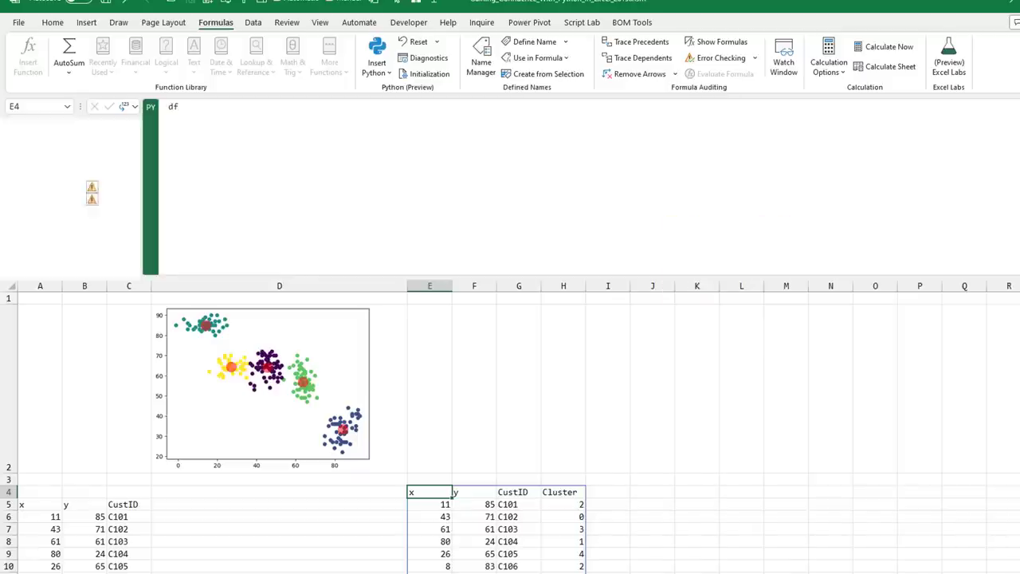
pyautogui.hotkey('ctrl', 'shift', 'u')
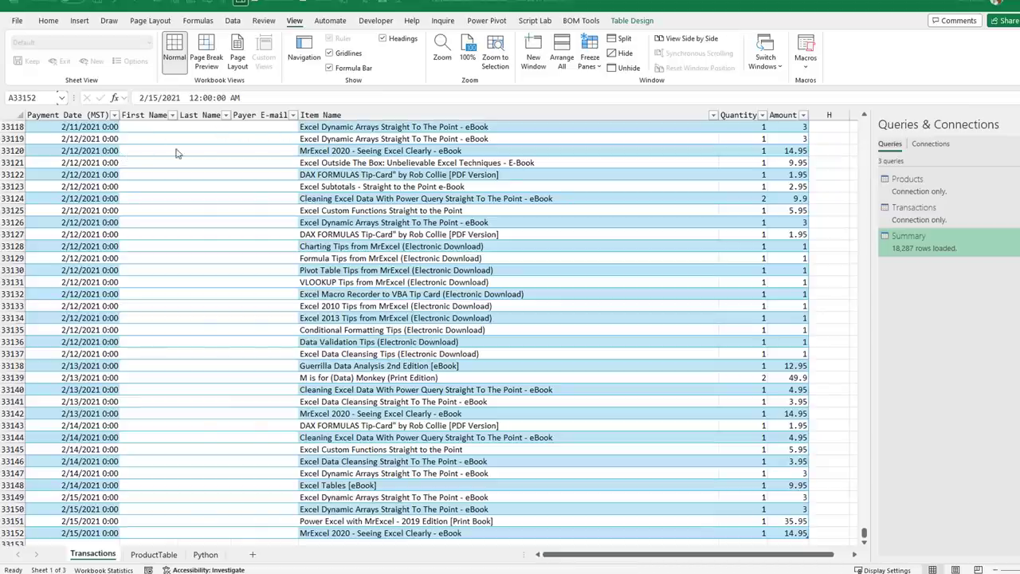
# Step: Select an item in the Transactions table, then preview the Transactions query from the ProductTable sheet
pyautogui.click(427, 128)
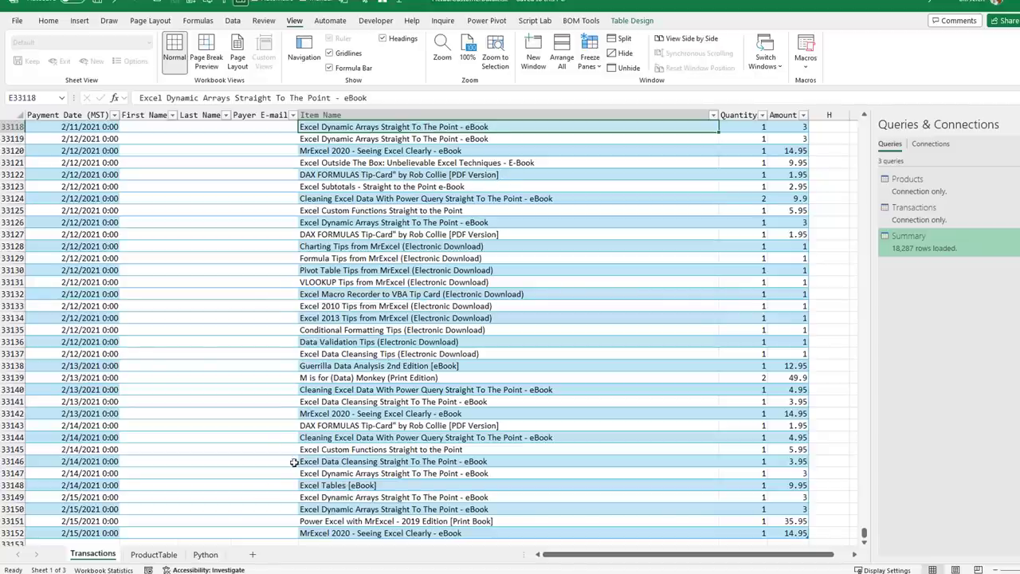
pyautogui.click(156, 555)
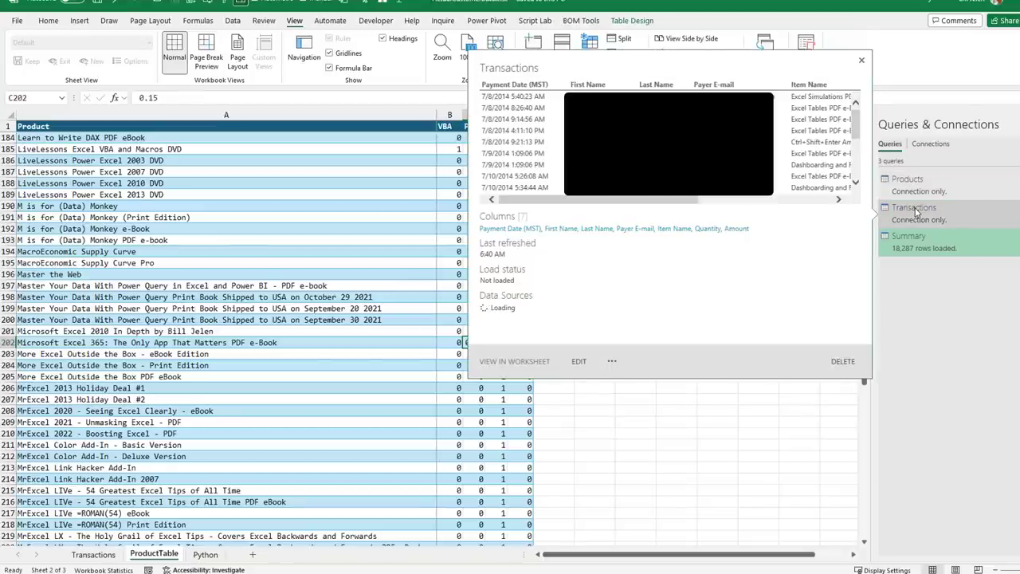
pyautogui.moveTo(925, 241)
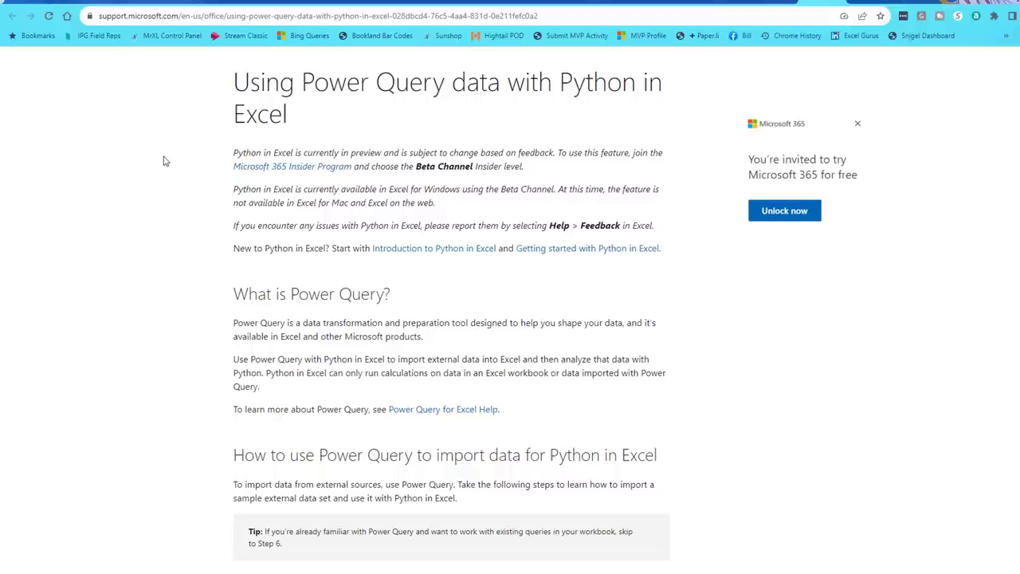
# Step: Scroll the Power Query article through steps 1–5 to step 6 on using xl() in Python
pyautogui.scroll(-5, 189, 212)
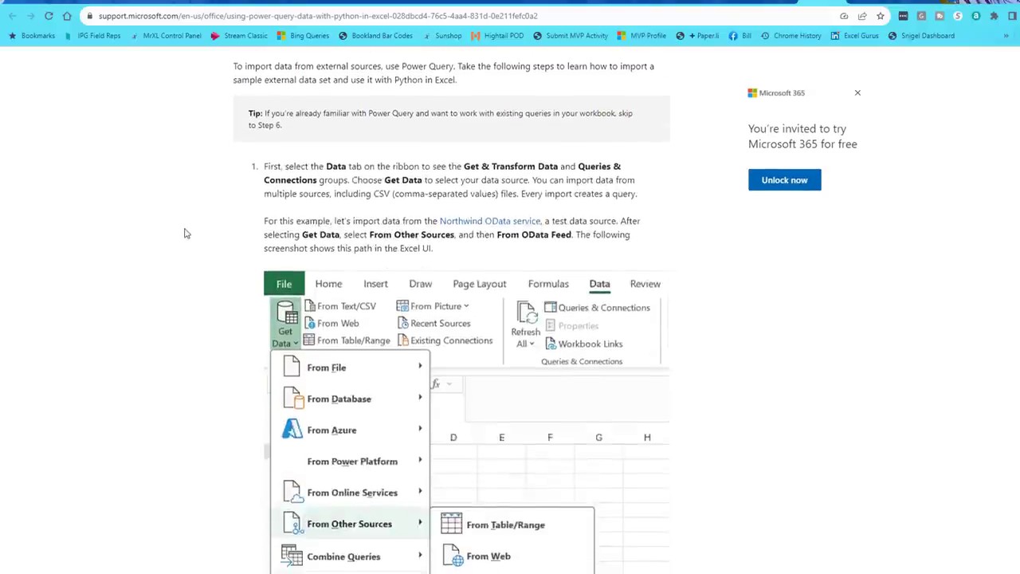
pyautogui.scroll(-7, 184, 233)
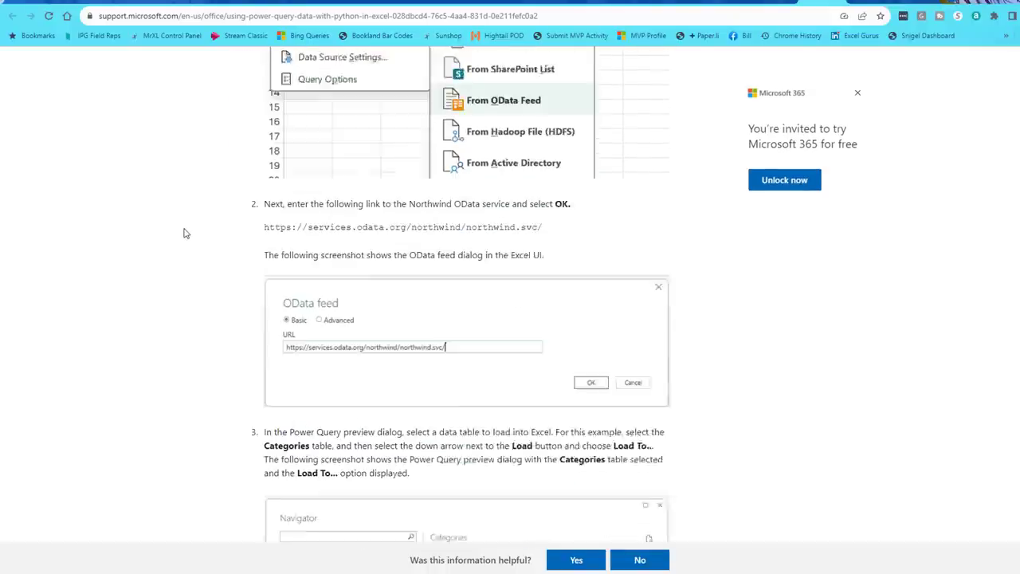
pyautogui.scroll(-7, 183, 233)
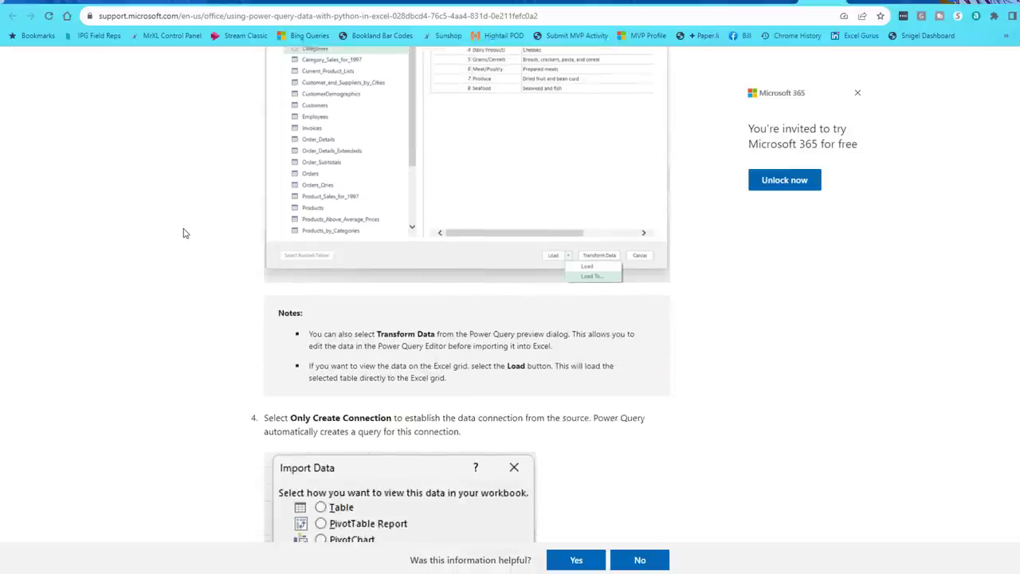
pyautogui.scroll(-7, 183, 233)
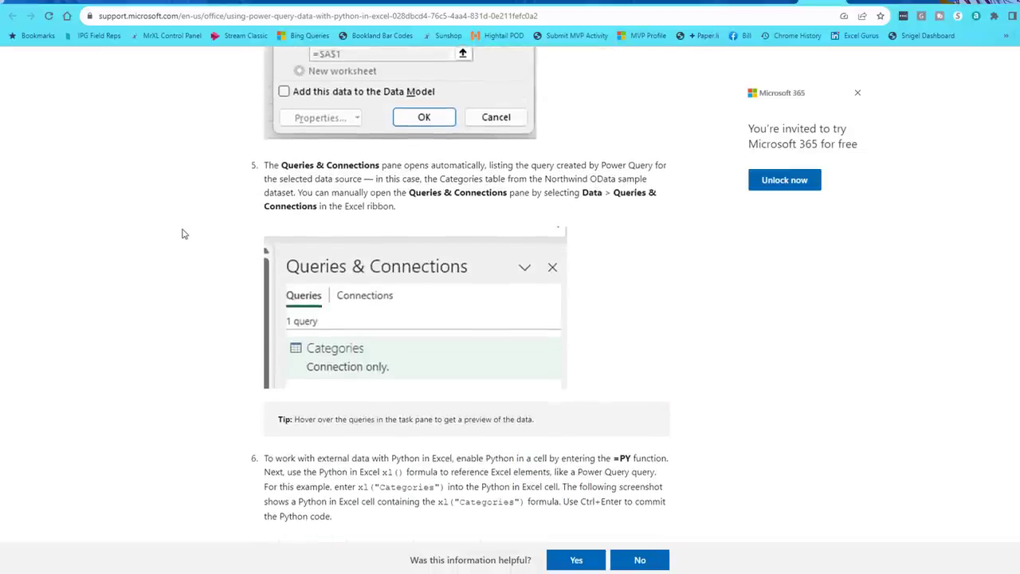
pyautogui.scroll(-3, 183, 234)
pyautogui.scroll(-3, 103, 275)
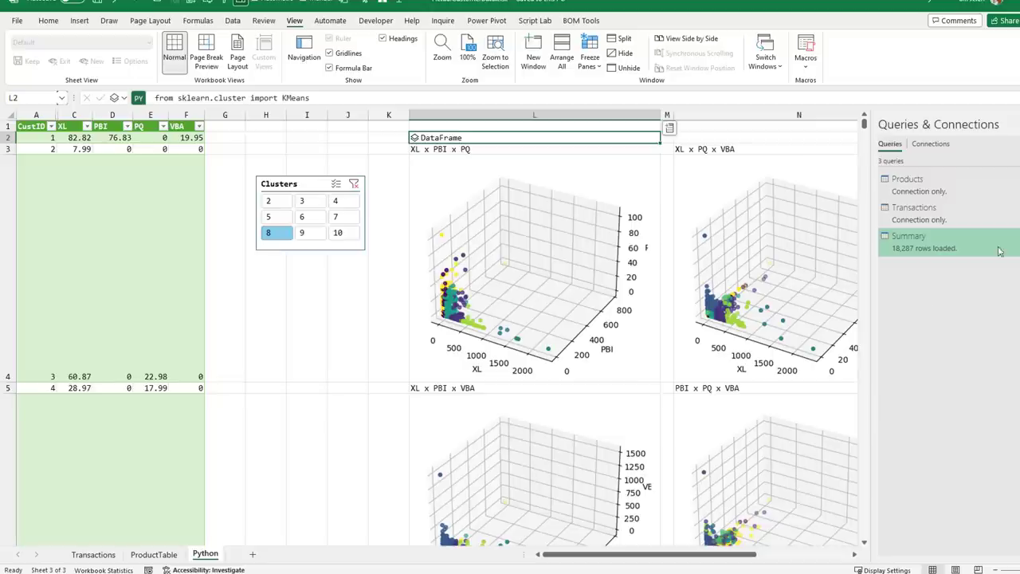
# Step: Show L2's full Python code: KMeans on XL, PBI, PQ, VBA with cluster count from U11
pyautogui.moveTo(957, 237)
pyautogui.press('F2')
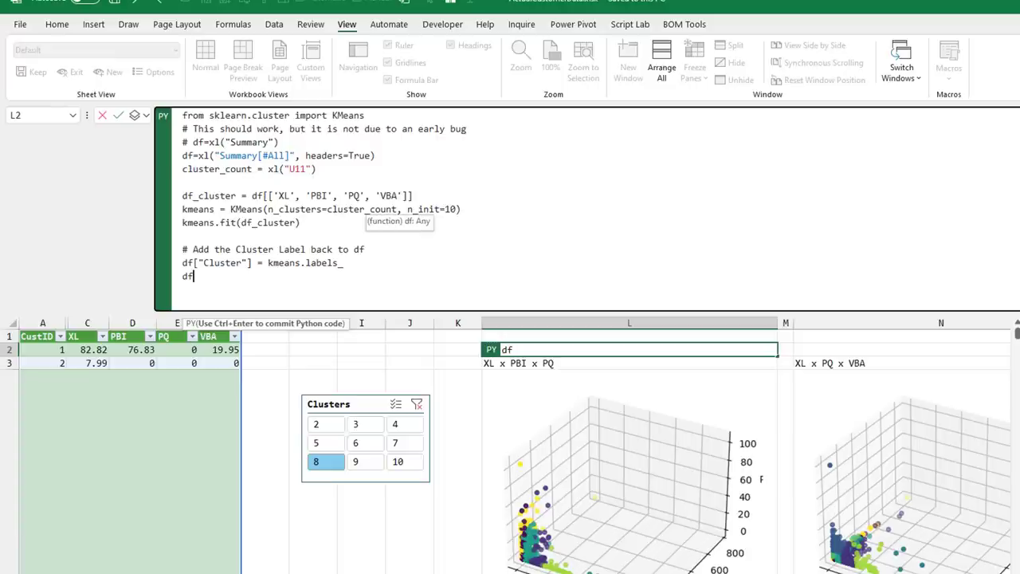
# Step: Commit the KMeans code in L2, then expand and collapse L4's XL/PBI/PQ 3D scatter code
pyautogui.hotkey('ctrl', 'Return')
pyautogui.click(543, 193)
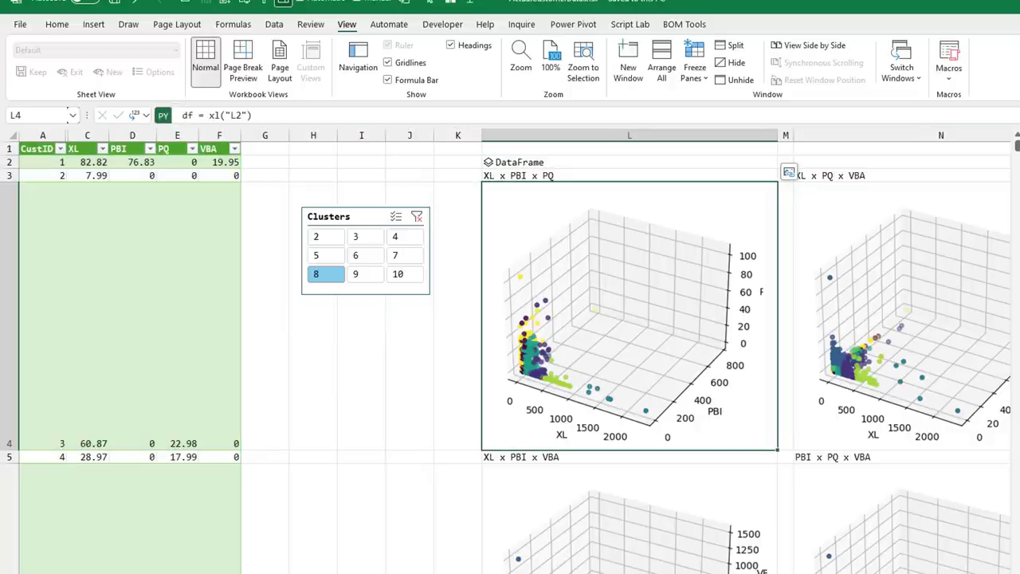
pyautogui.hotkey('ctrl', 'shift', 'u')
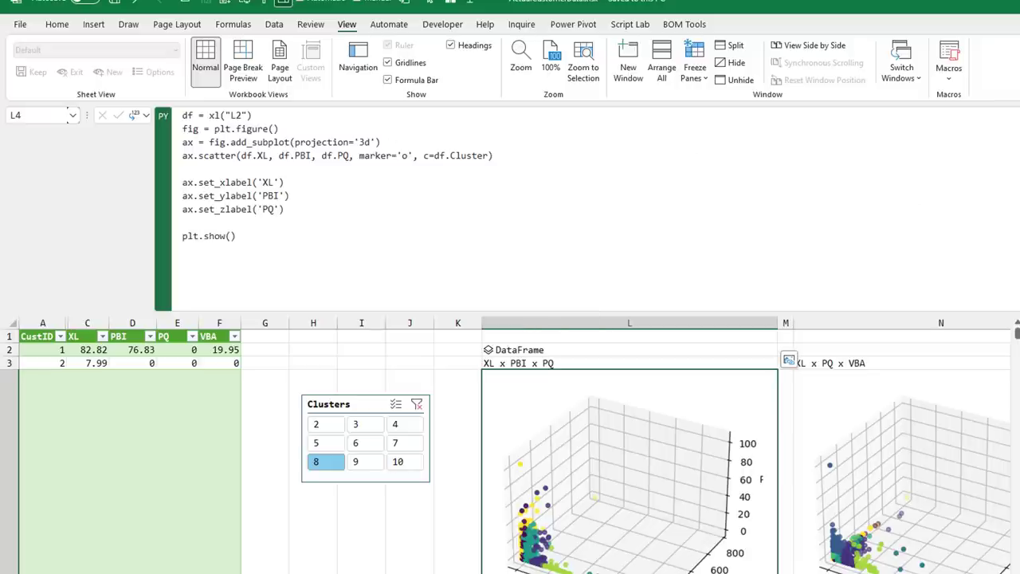
pyautogui.hotkey('ctrl', 'shift', 'u')
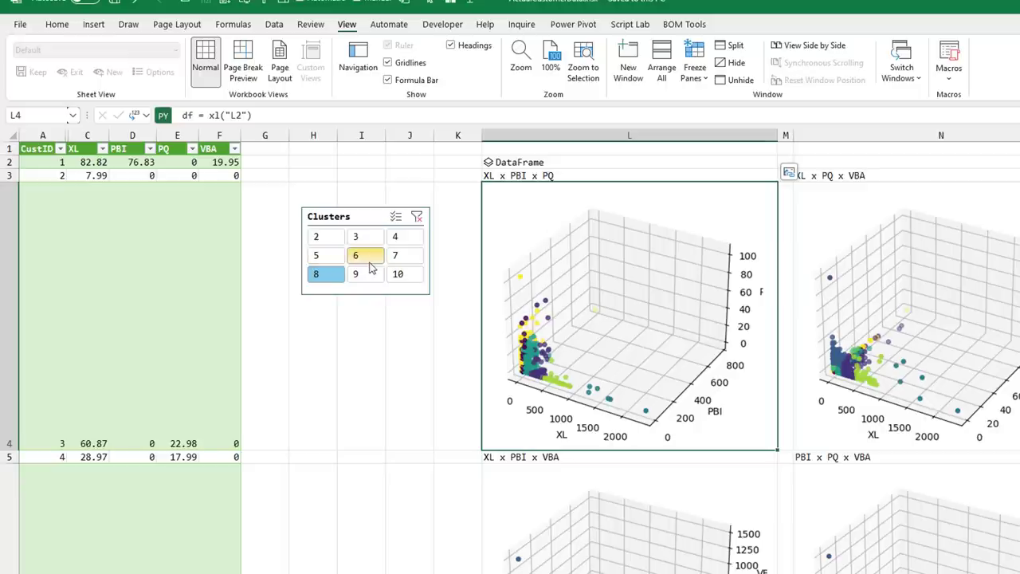
# Step: Set the Clusters slicer to 6 and recalculate the workbook
pyautogui.click(367, 259)
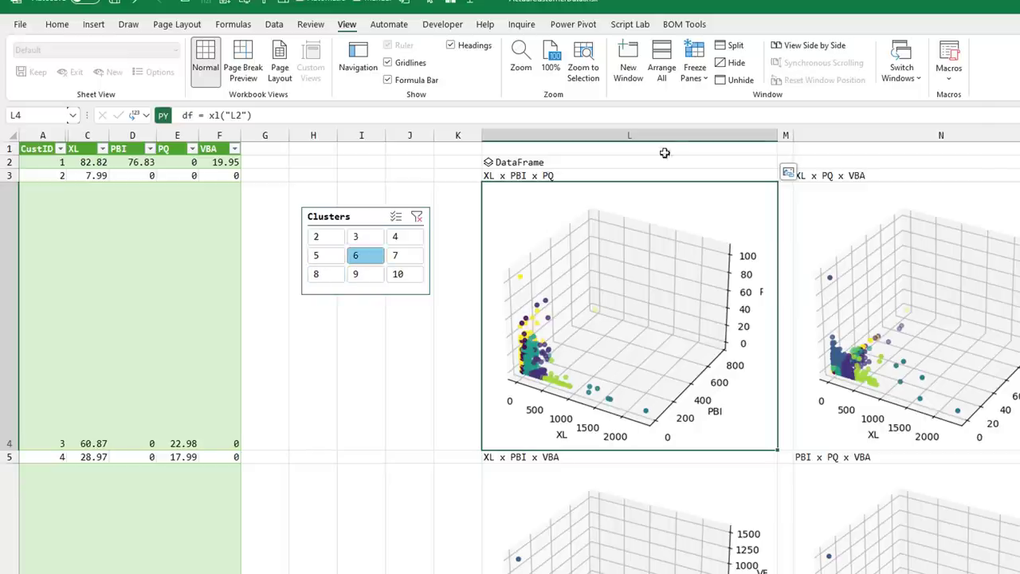
pyautogui.click(237, 24)
pyautogui.click(900, 77)
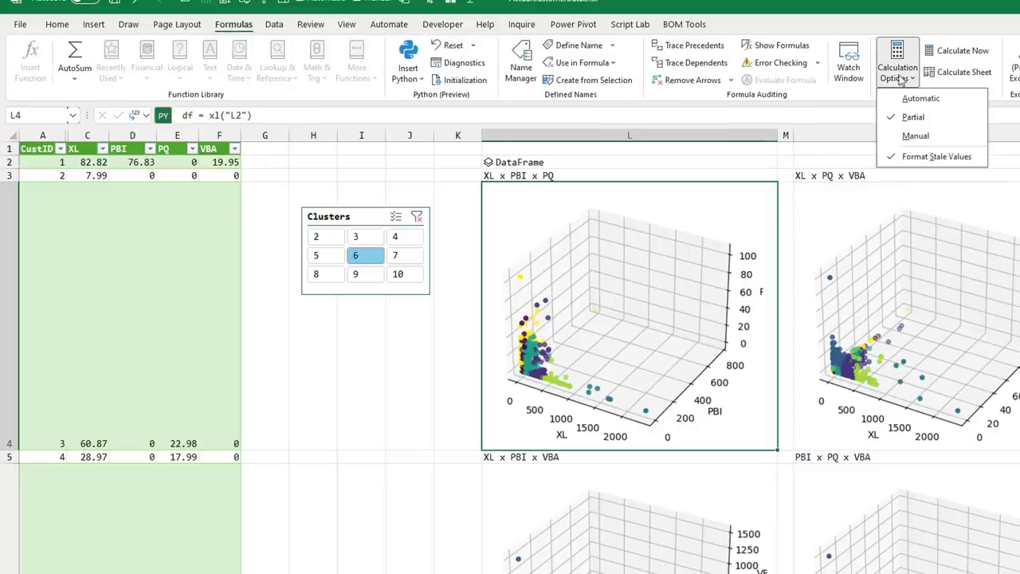
pyautogui.click(956, 2)
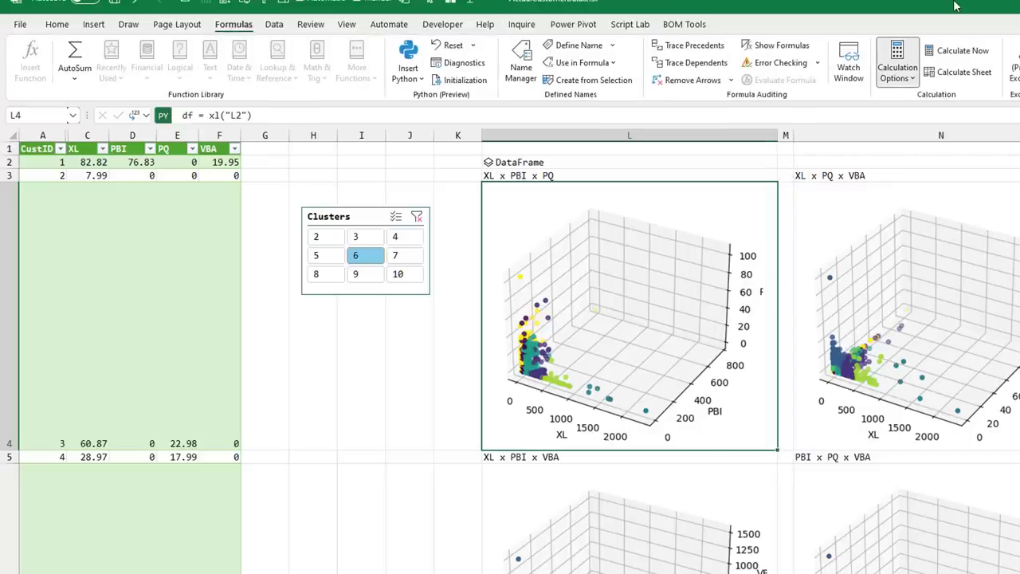
pyautogui.click(954, 52)
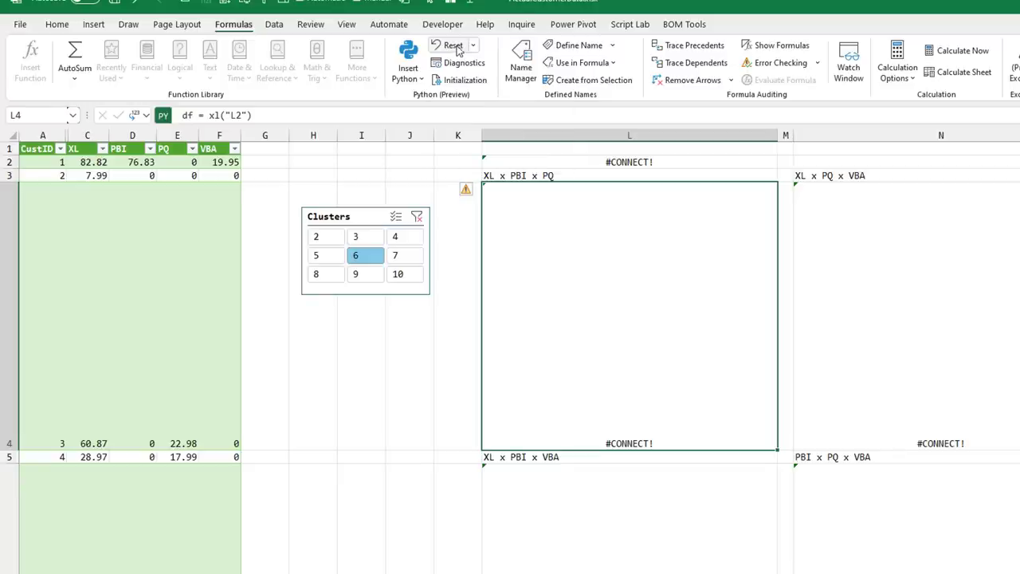
# Step: Reset the Python runtime, select L2, and recalculate to rerun the Python cells
pyautogui.click(472, 46)
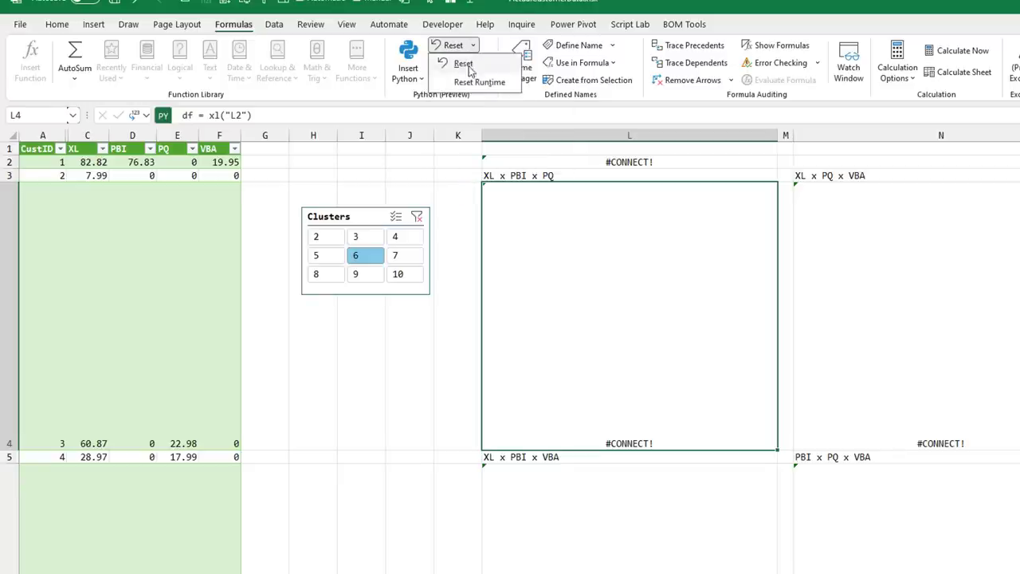
pyautogui.click(471, 81)
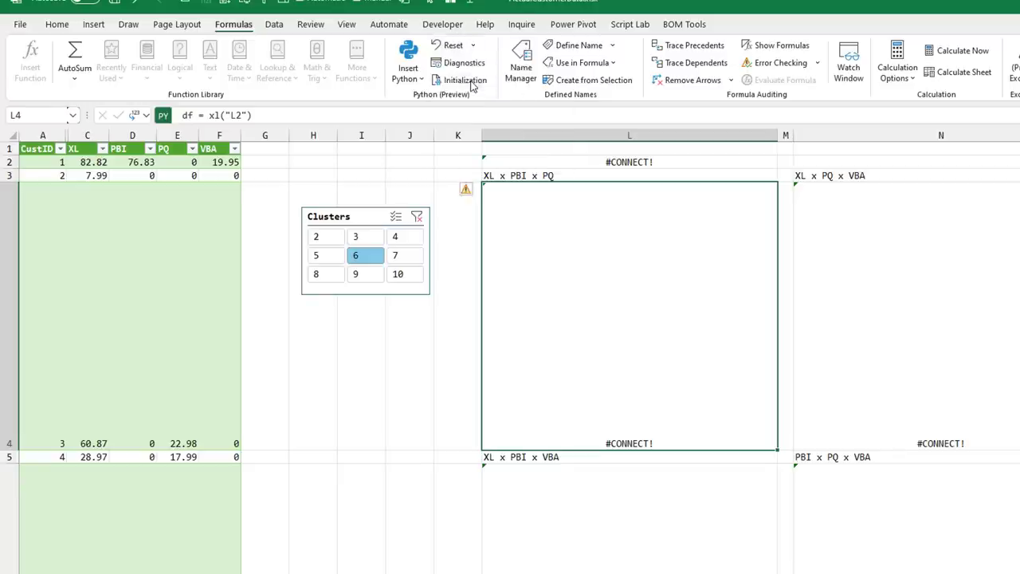
pyautogui.click(581, 164)
pyautogui.click(950, 54)
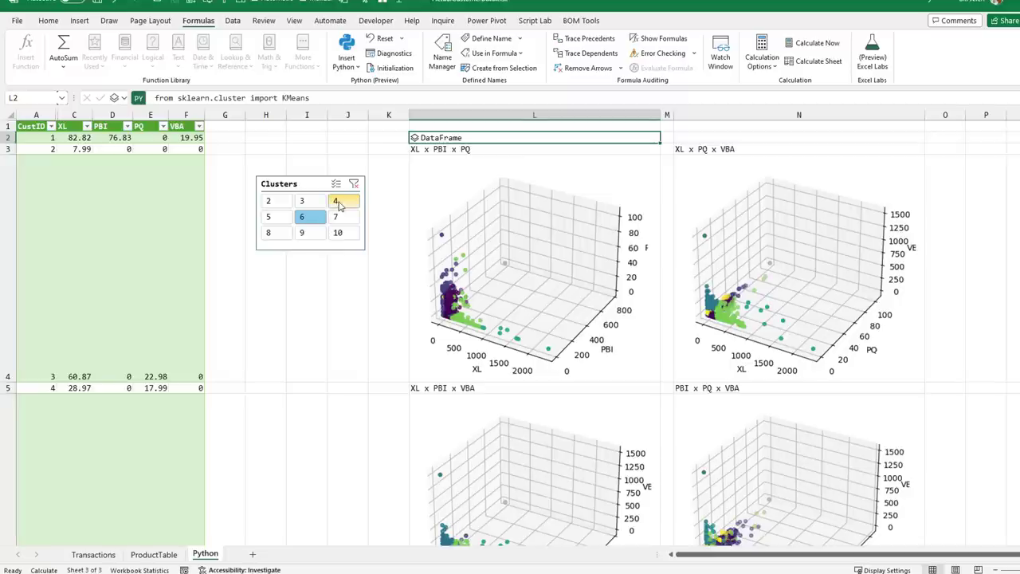
# Step: Pick 4 in the Clusters slicer and recalculate so the plots show four colours
pyautogui.click(339, 206)
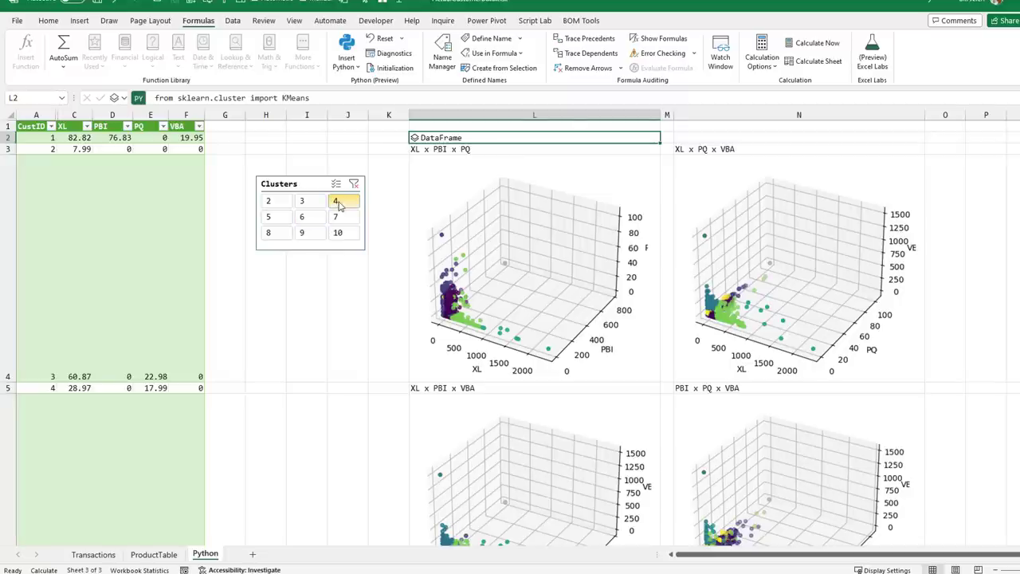
pyautogui.click(801, 45)
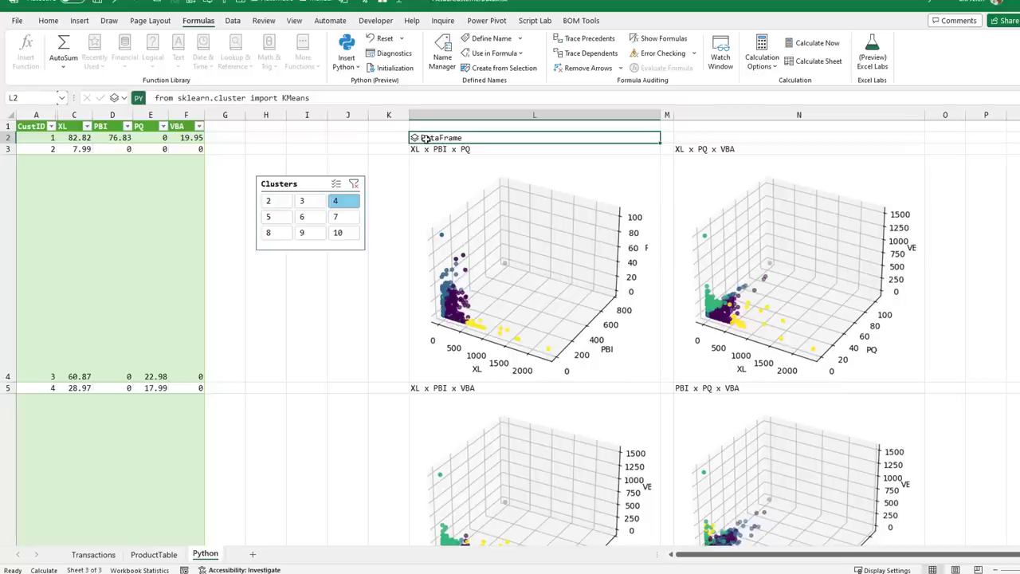
# Step: Enter a Python formula returning df in Z19 and narrow column AA to a sliver
pyautogui.scroll(-3, 569, 349)
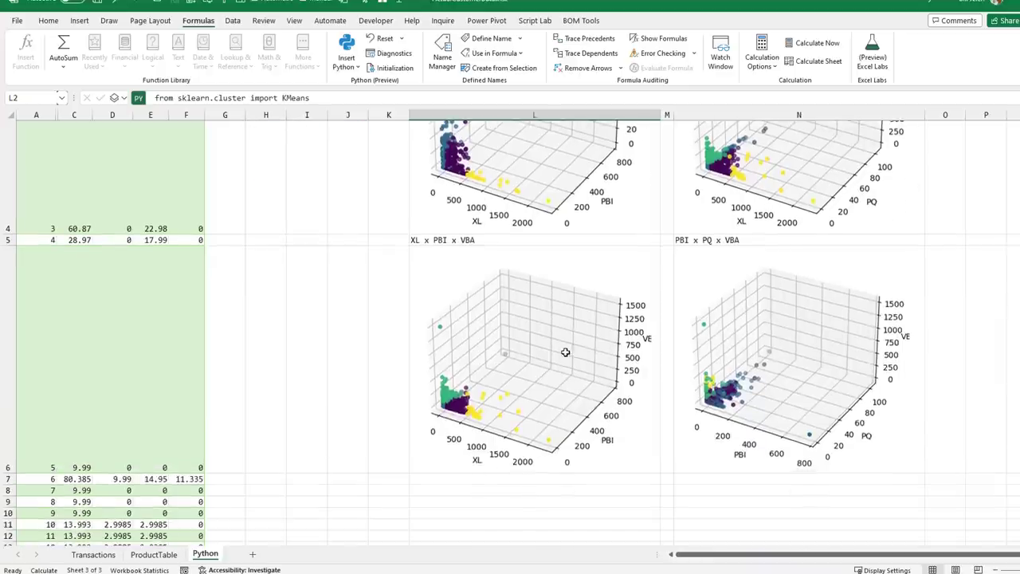
pyautogui.scroll(-3, 565, 352)
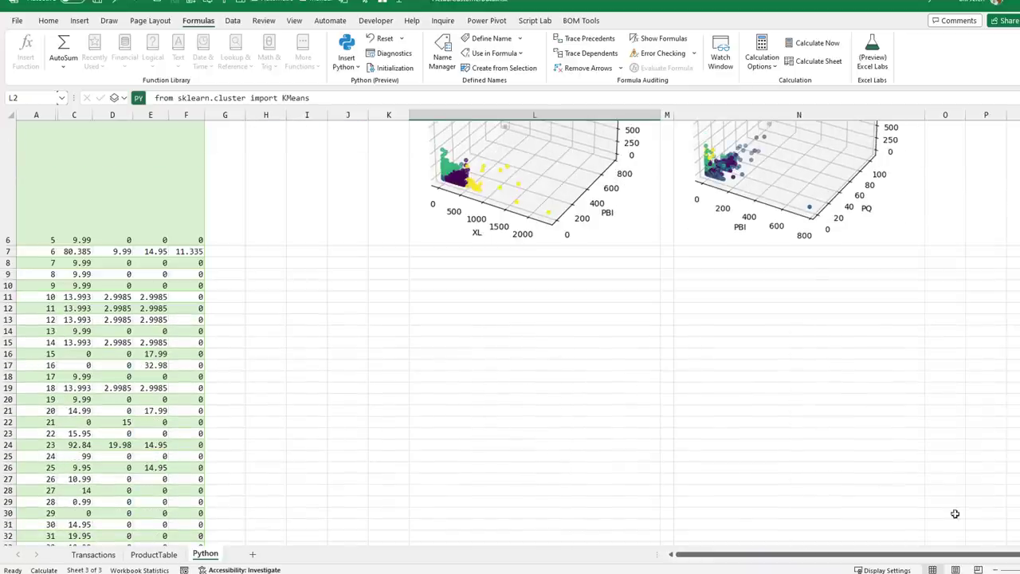
pyautogui.hscroll(10, 511, 327)
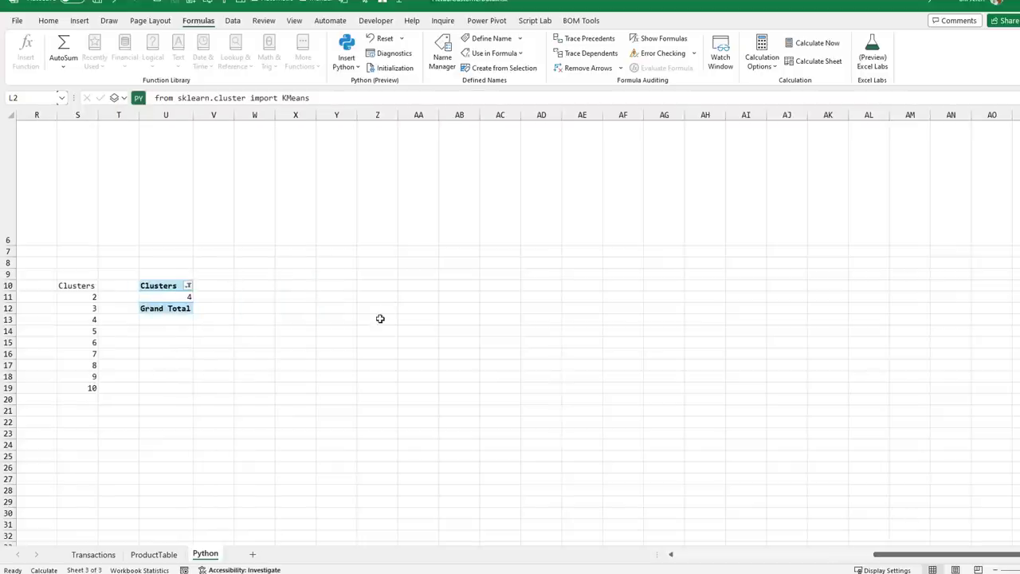
pyautogui.click(379, 386)
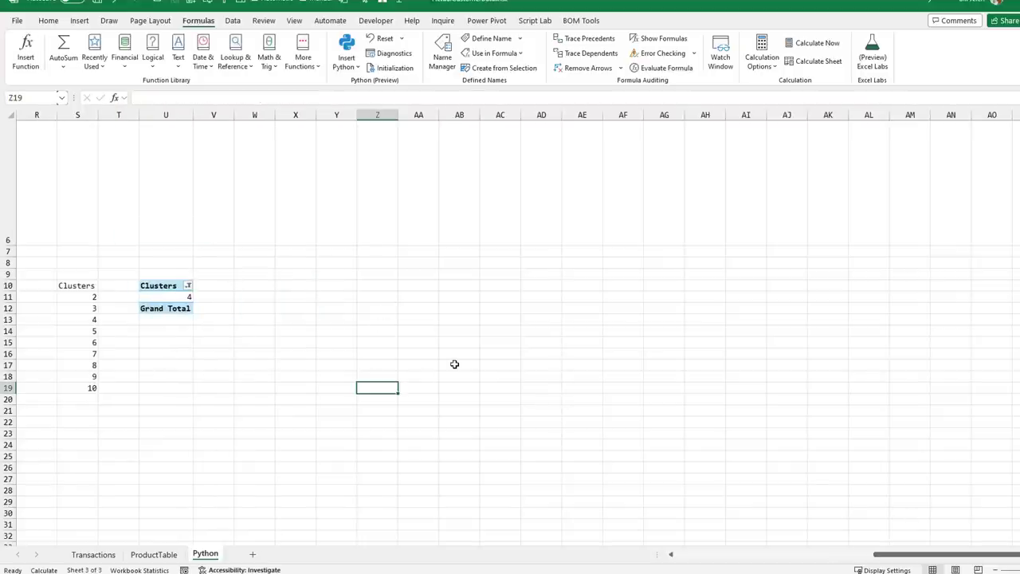
pyautogui.hotkey('ctrl', 'alt', 'shift', 'p')
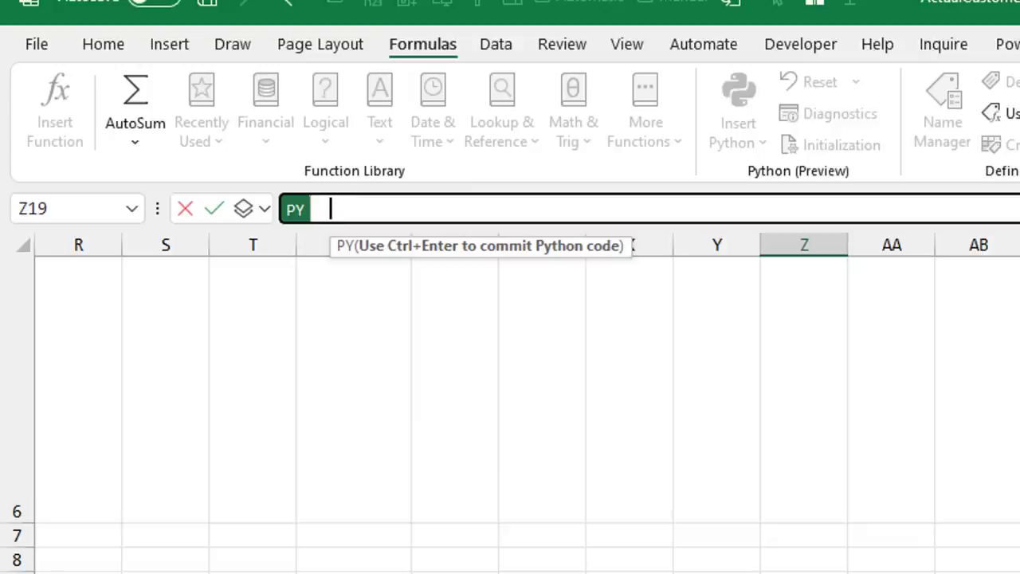
pyautogui.write('df')
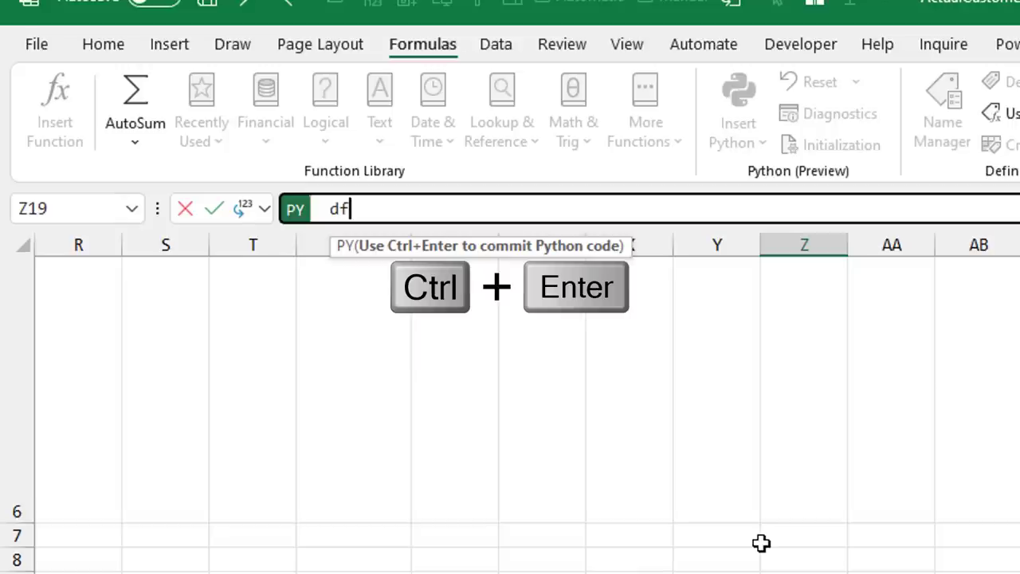
pyautogui.hotkey('ctrl', 'Return')
pyautogui.moveTo(935, 245); pyautogui.dragTo(857, 252)
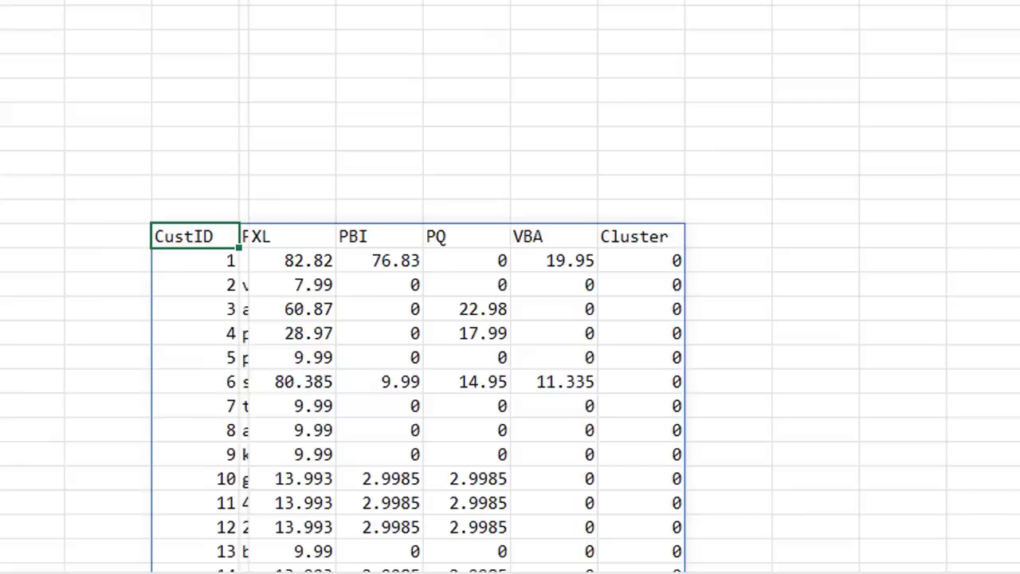
# Step: Page down through the Cluster labels from the first Cluster cell, then scroll back up
pyautogui.click(663, 256)
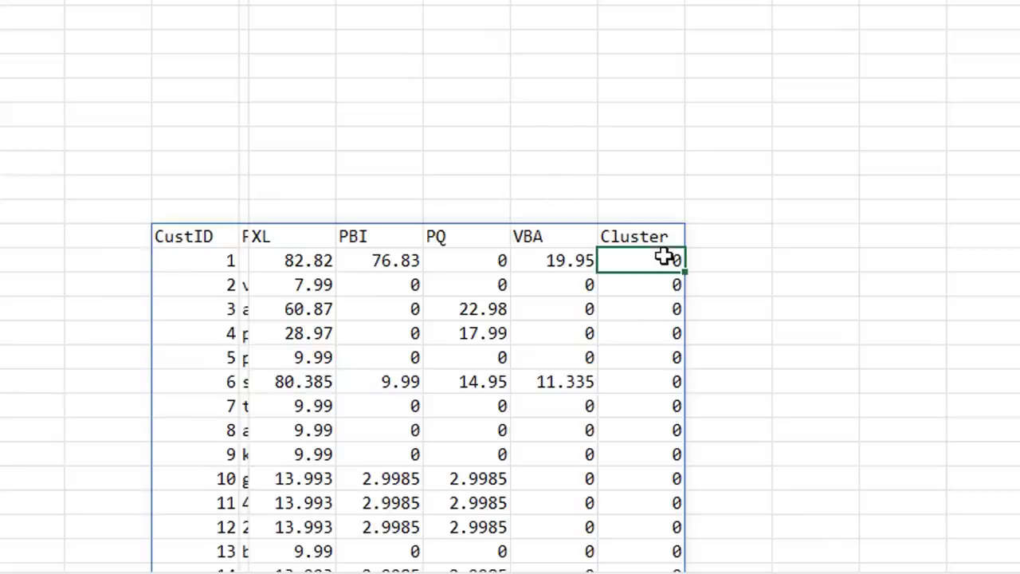
pyautogui.press('pagedown')
pyautogui.press('pagedown')
pyautogui.press('pagedown')
pyautogui.press('pagedown')
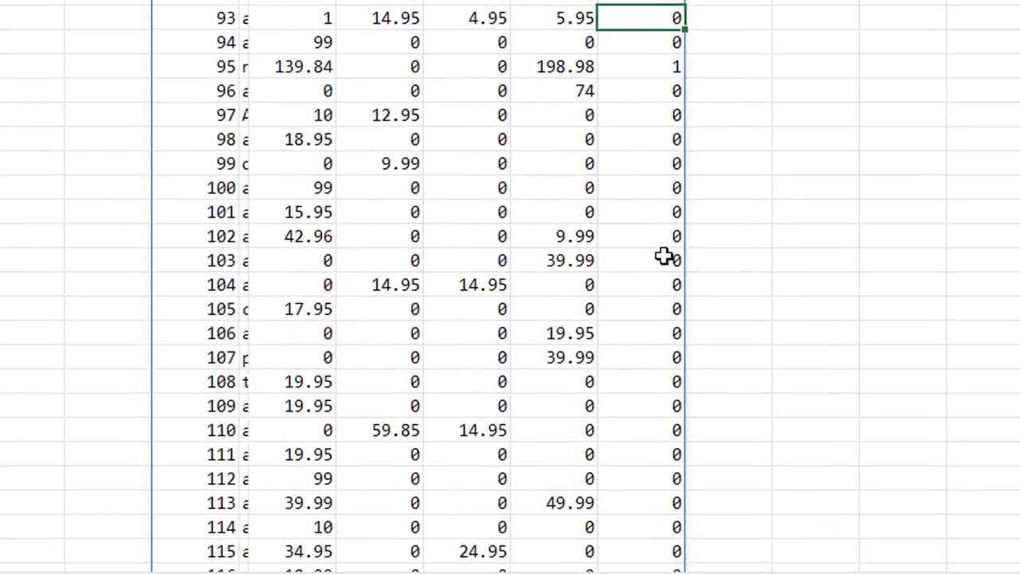
pyautogui.press('pagedown')
pyautogui.press('pagedown')
pyautogui.press('pagedown')
pyautogui.press('pagedown')
pyautogui.press('pagedown')
pyautogui.press('pagedown')
pyautogui.press('pagedown')
pyautogui.press('pagedown')
pyautogui.press('pagedown')
pyautogui.press('pagedown')
pyautogui.press('pagedown')
pyautogui.press('pagedown')
pyautogui.press('pagedown')
pyautogui.press('pagedown')
pyautogui.press('pagedown')
pyautogui.press('pagedown')
pyautogui.press('pagedown')
pyautogui.press('pagedown')
pyautogui.press('pagedown')
pyautogui.press('pagedown')
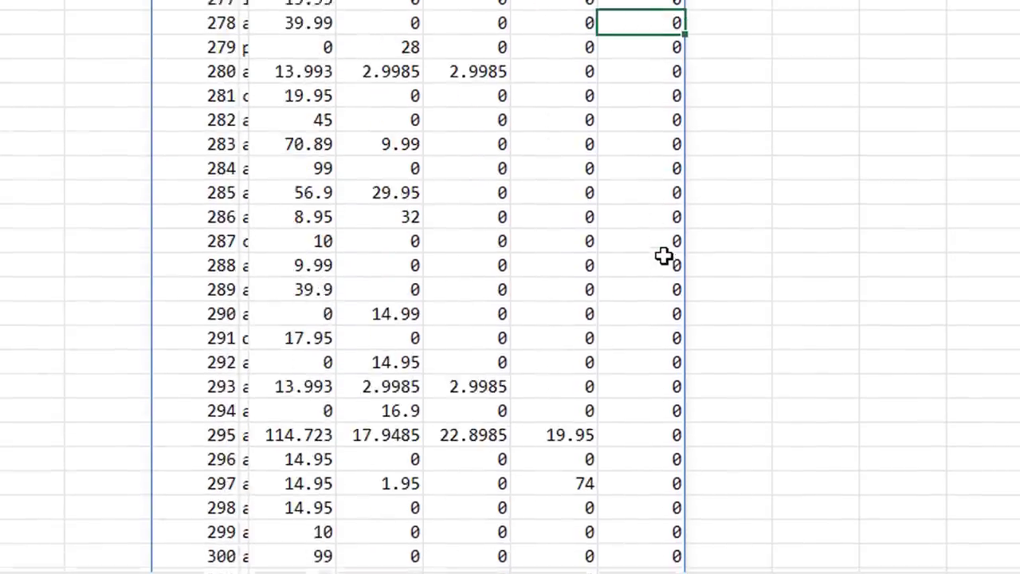
pyautogui.press('pagedown')
pyautogui.press('pagedown')
pyautogui.press('pagedown')
pyautogui.press('pagedown')
pyautogui.press('pagedown')
pyautogui.press('pagedown')
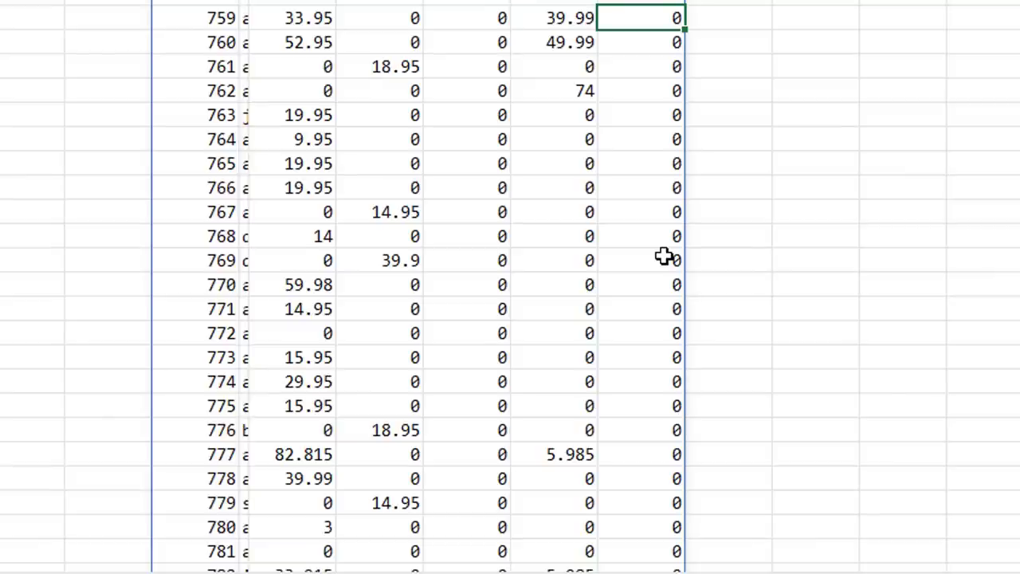
pyautogui.scroll(20, 664, 255)
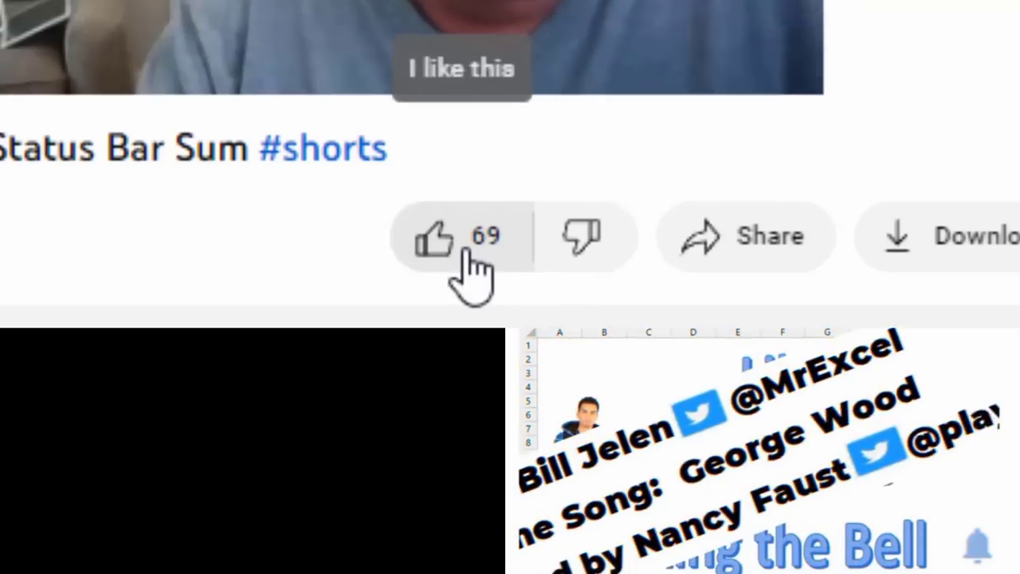
# Step: Like the video, subscribe to the channel, and turn on All notifications
pyautogui.click(482, 259)
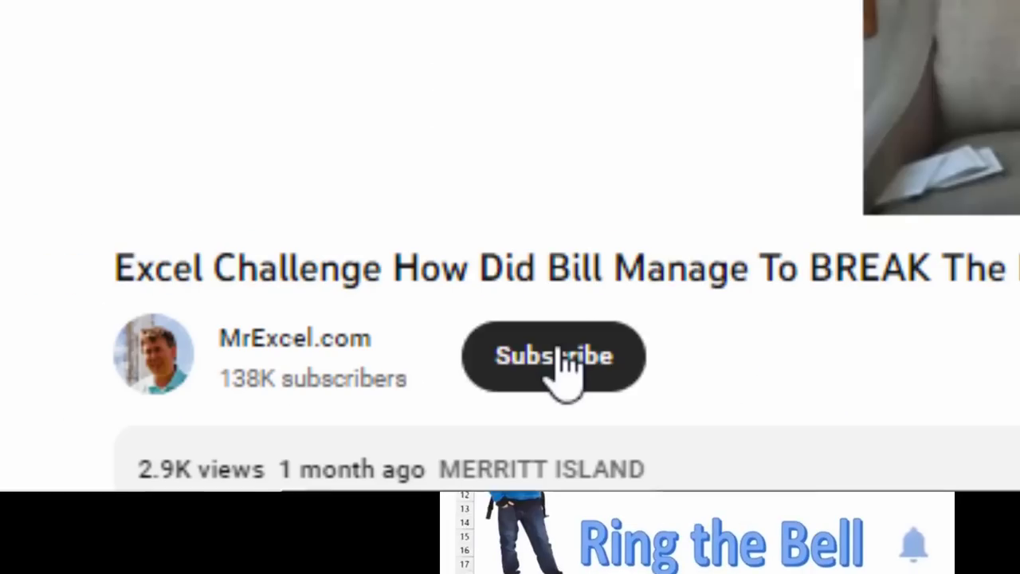
pyautogui.click(569, 369)
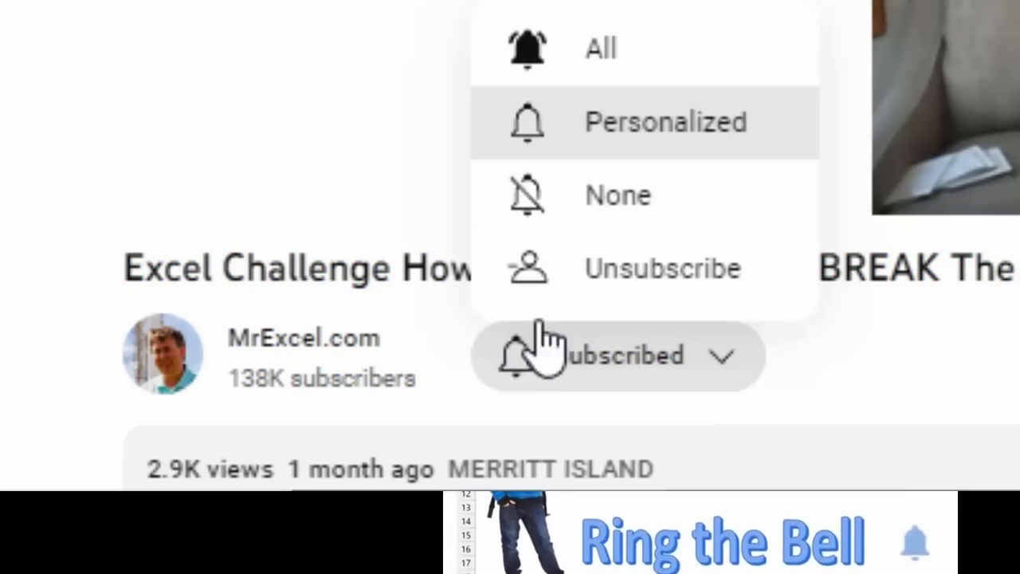
pyautogui.click(608, 51)
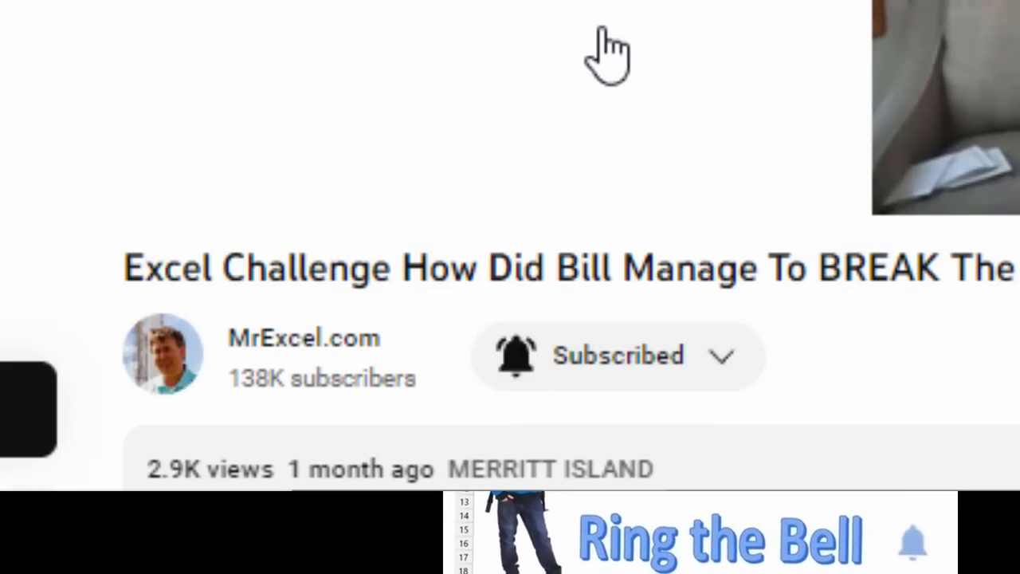